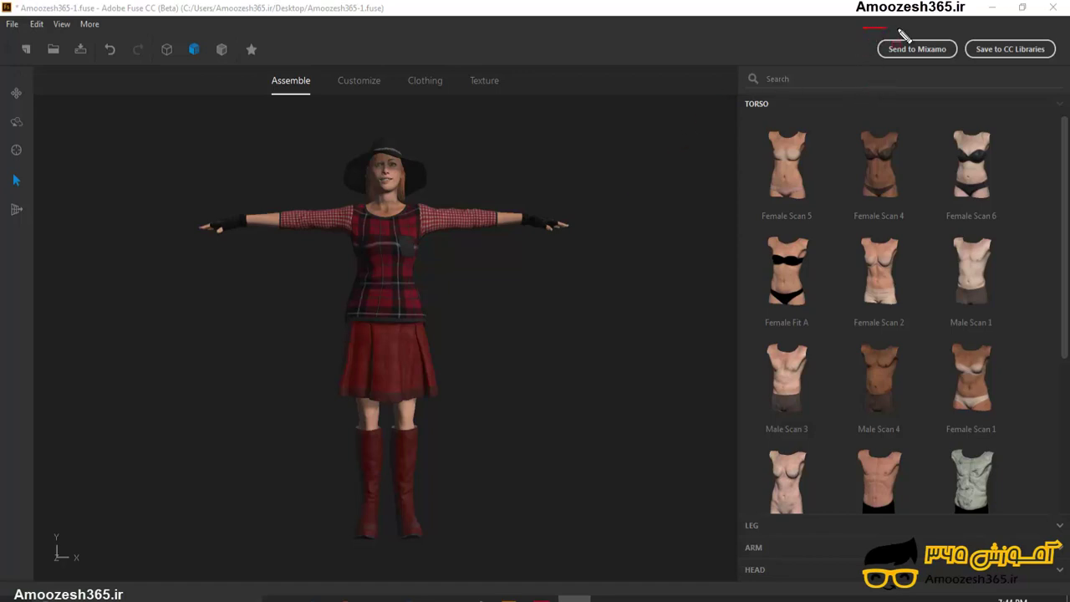
drag(865, 28, 1069, 69)
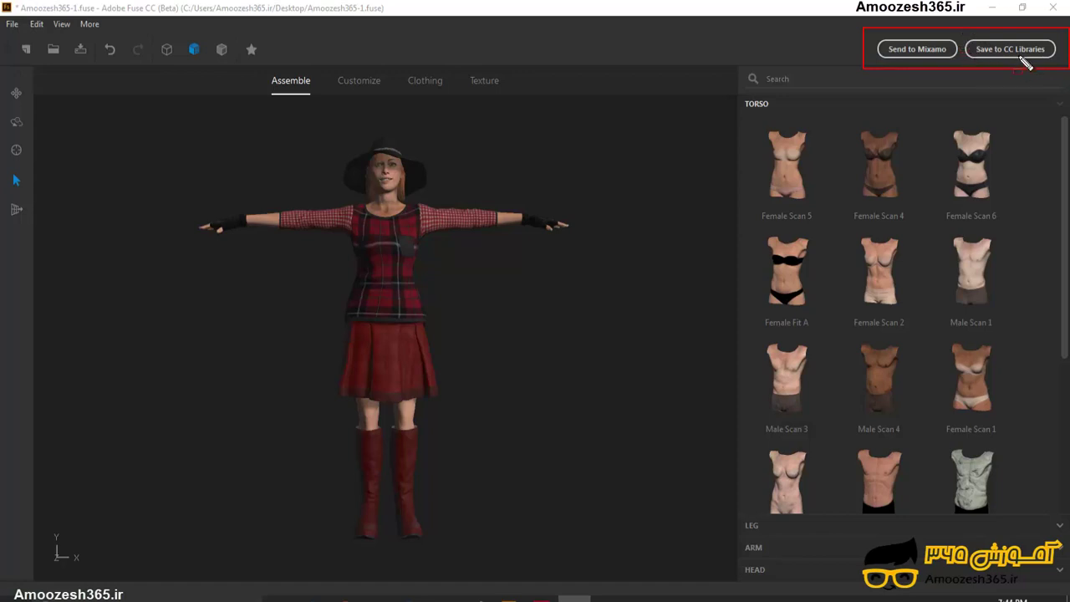
drag(963, 34, 1060, 67)
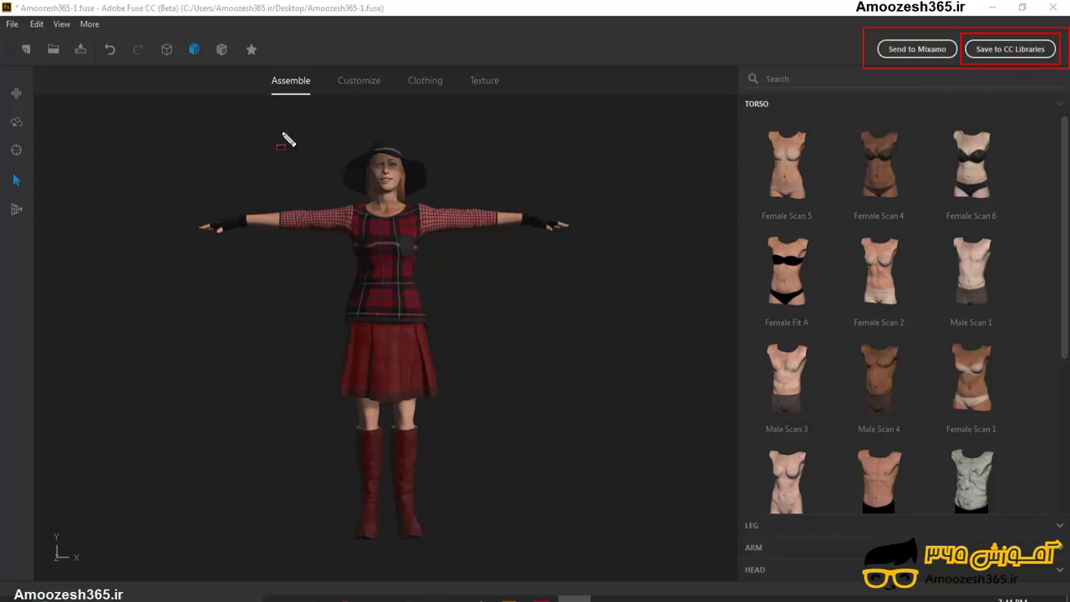
mouse_move(273, 129)
mouse_down()
mouse_move(393, 292)
mouse_move(529, 508)
mouse_move(529, 549)
mouse_up()
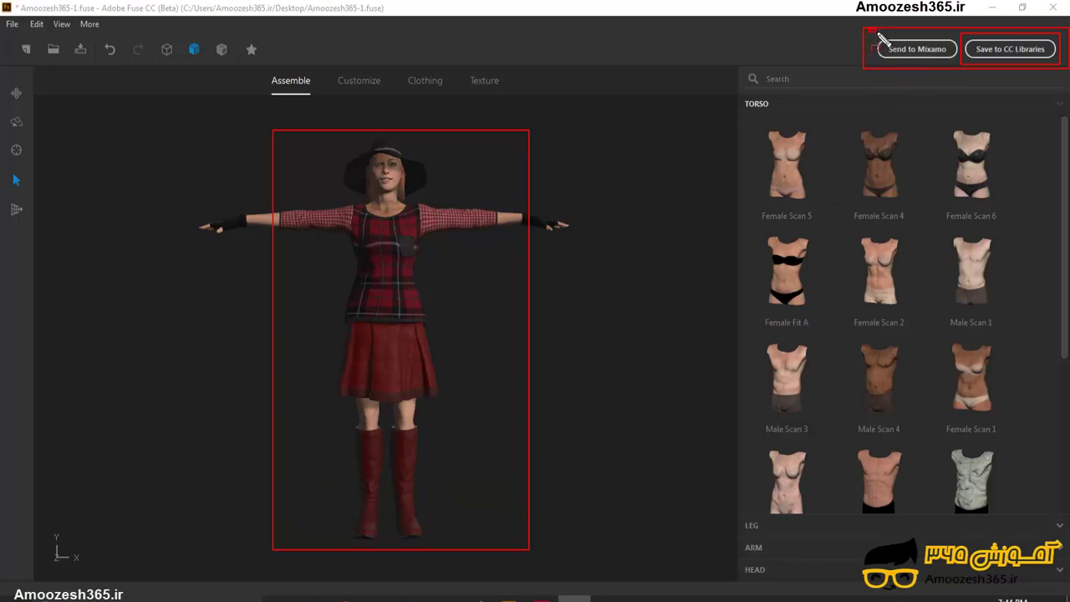
drag(867, 29, 955, 72)
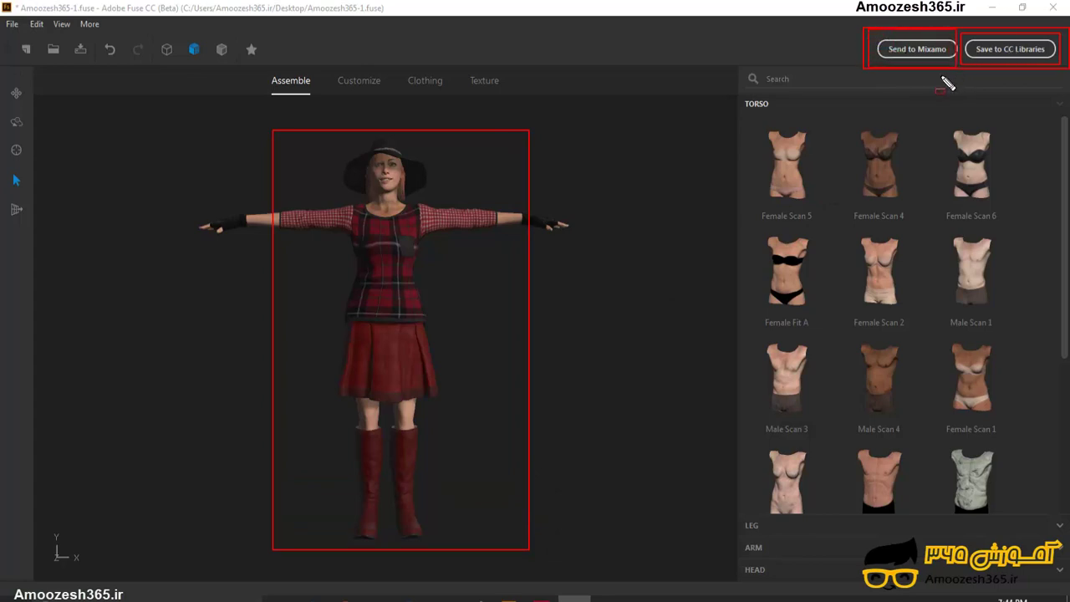
key(Escape)
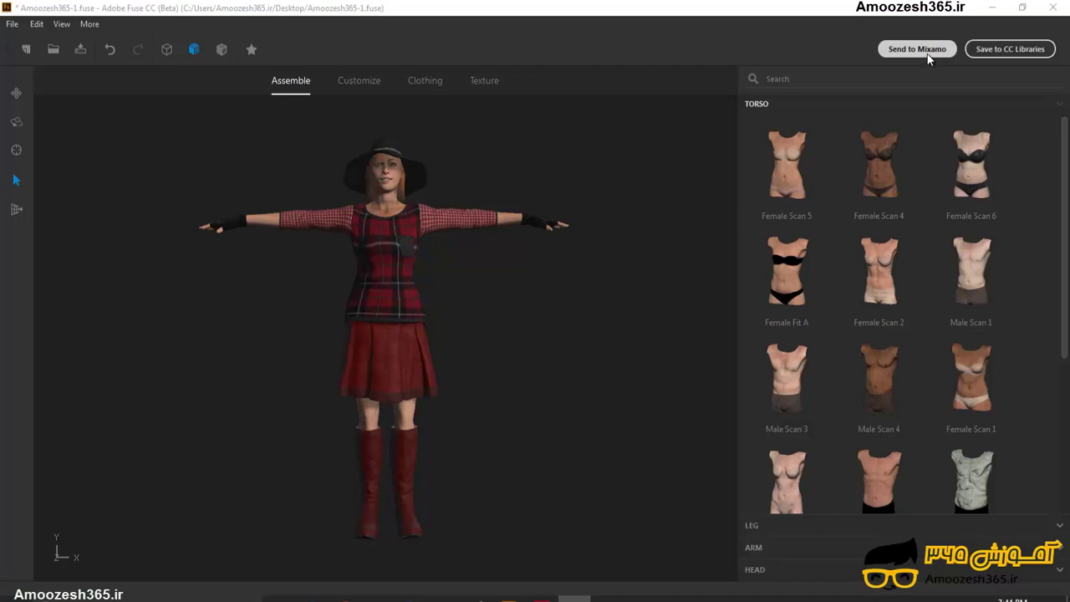
Step: Send the clothed character to Mixamo under the character name Amoozesh365
click(928, 54)
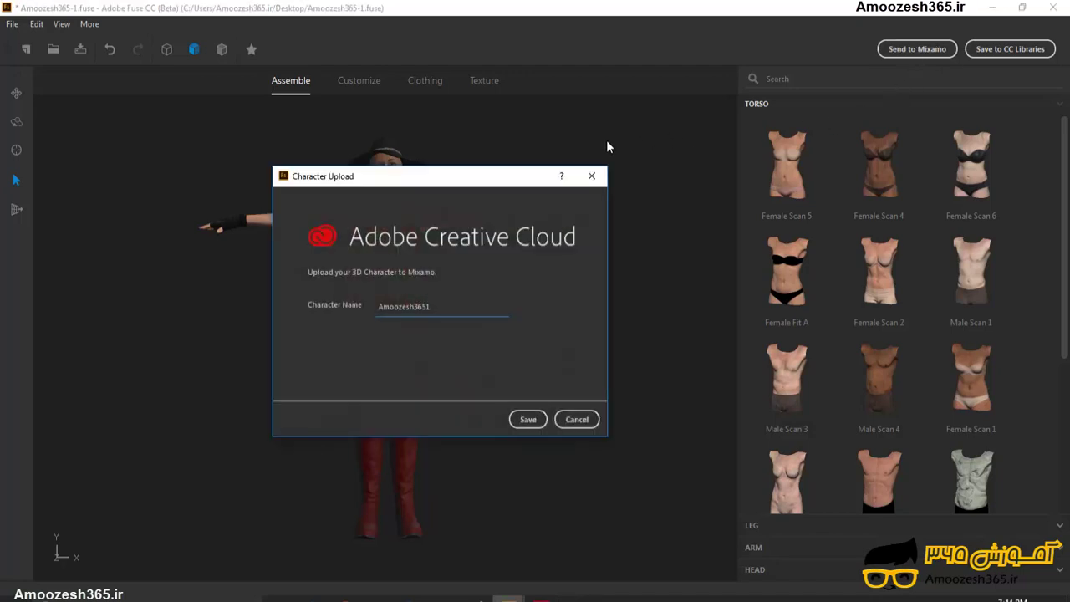
mouse_move(274, 165)
mouse_down()
mouse_move(634, 464)
mouse_move(615, 449)
mouse_up()
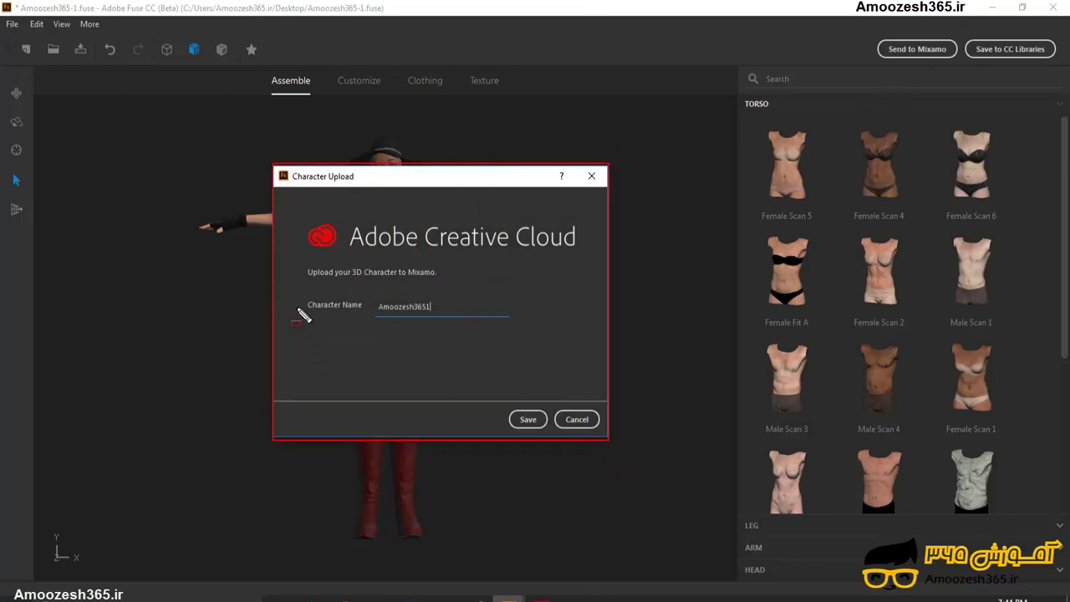
drag(297, 285, 534, 335)
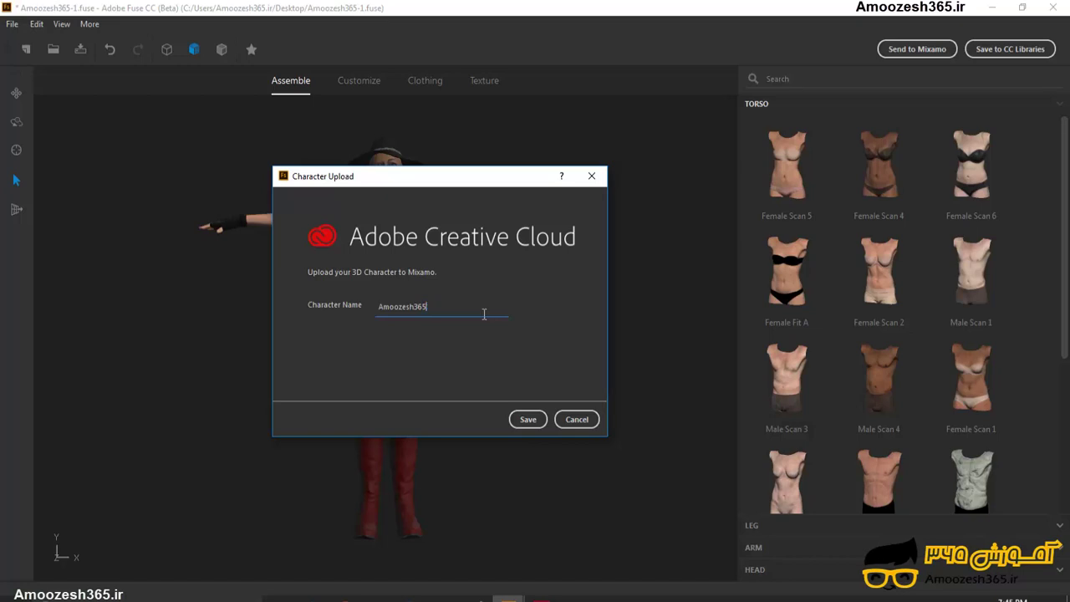
click(528, 419)
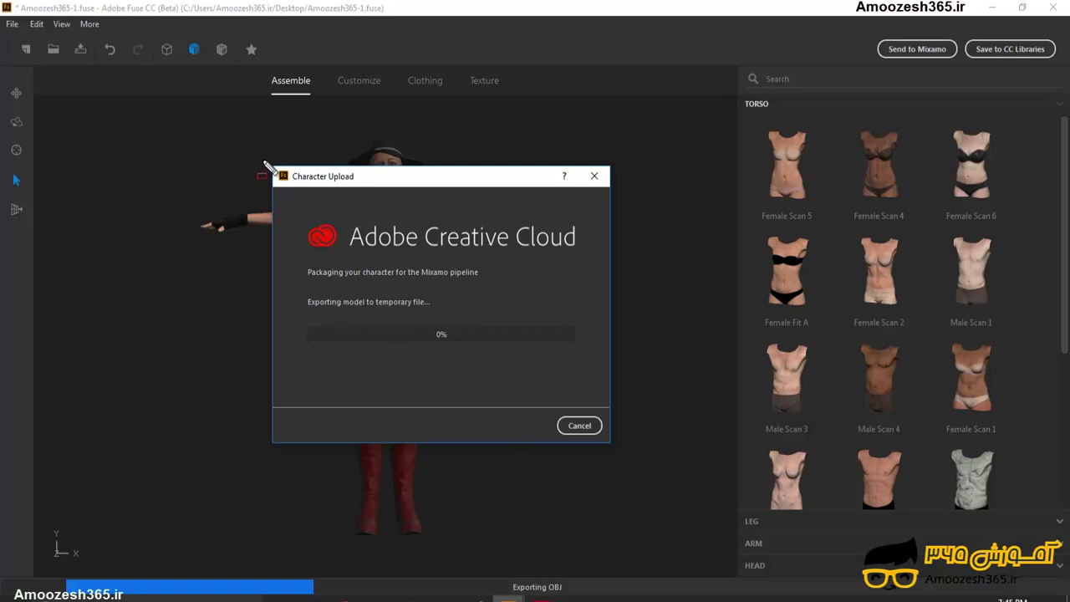
mouse_move(267, 160)
mouse_down()
mouse_move(326, 191)
mouse_move(616, 455)
mouse_up()
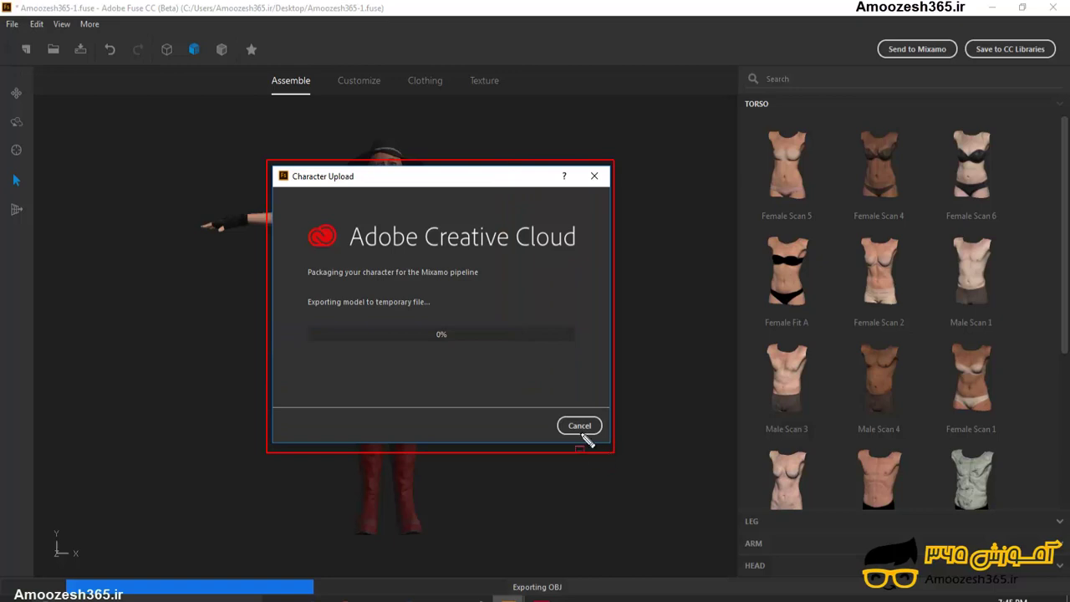
drag(294, 205, 592, 273)
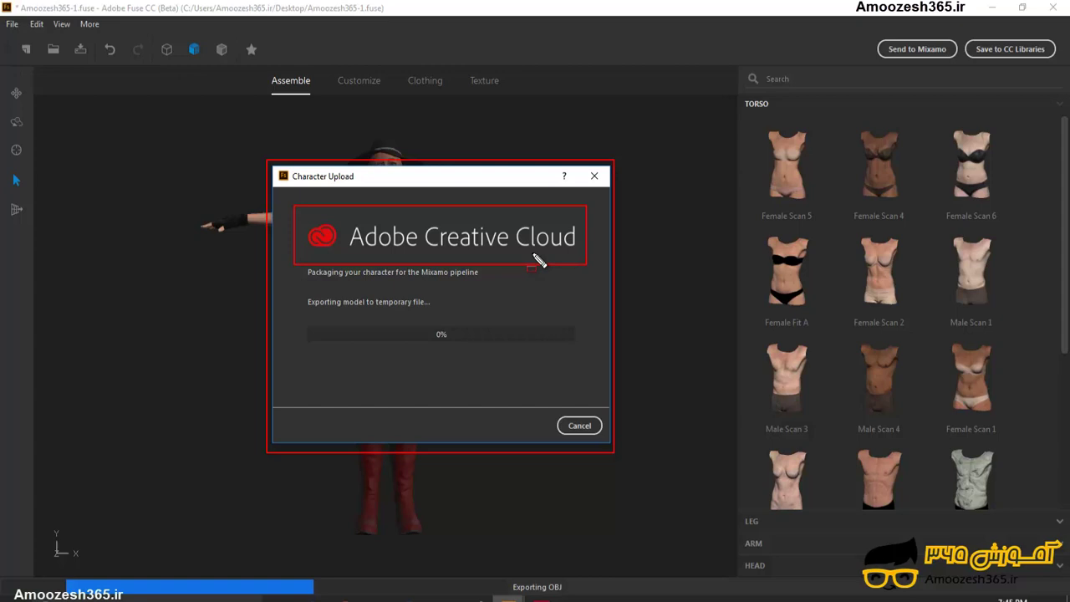
key(Escape)
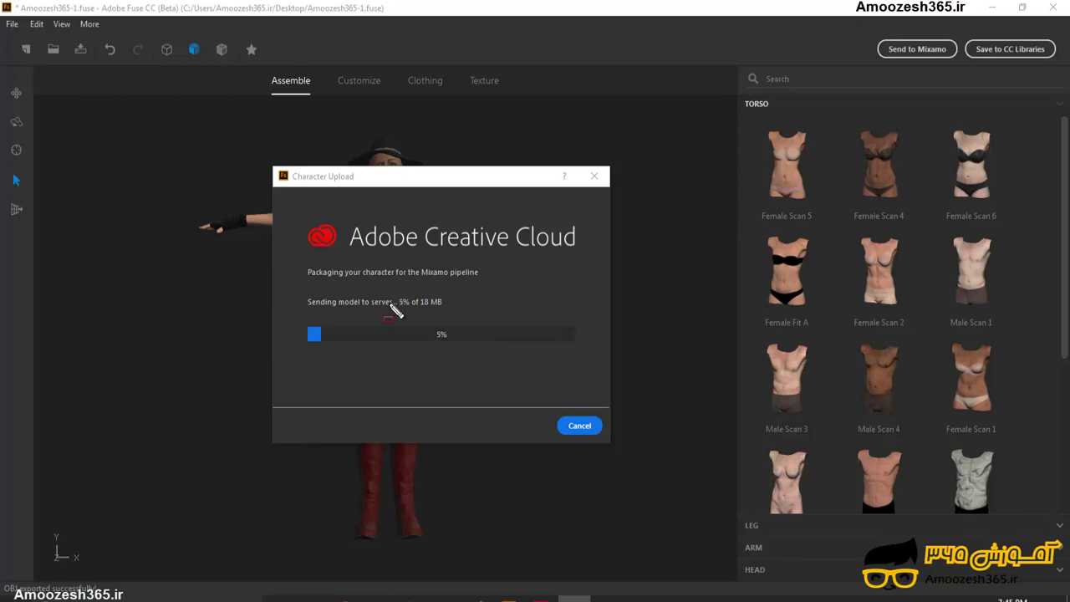
mouse_move(302, 315)
mouse_down()
mouse_move(559, 377)
mouse_move(584, 354)
mouse_up()
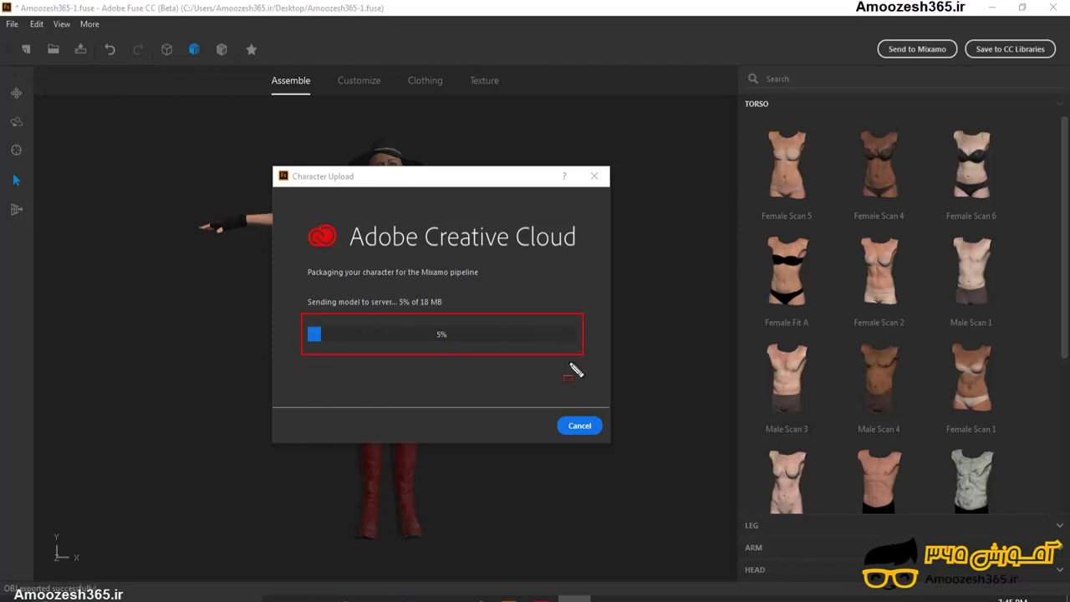
key(Escape)
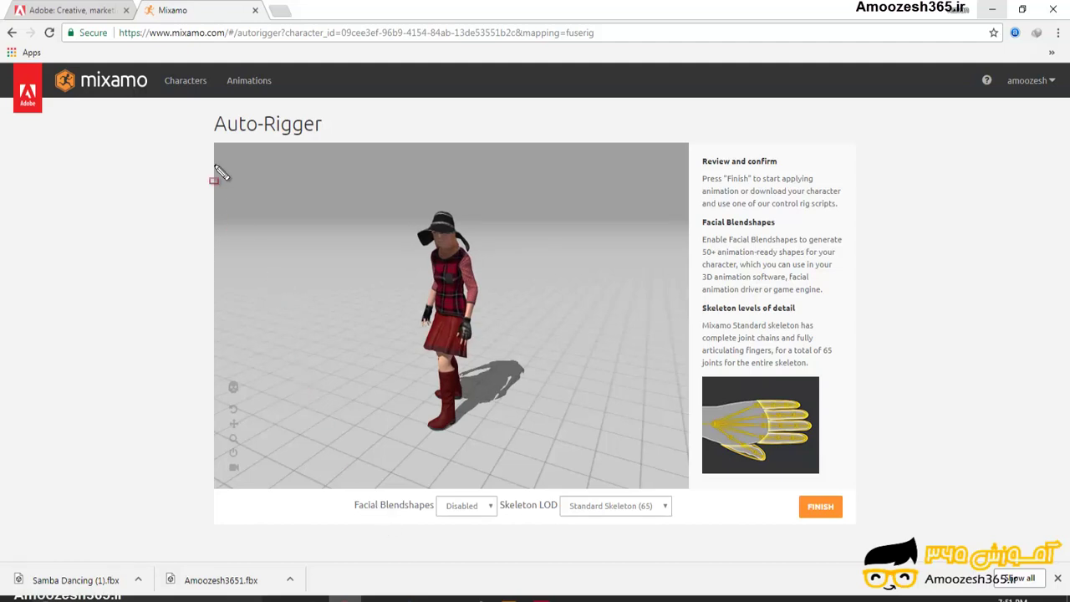
mouse_move(211, 141)
mouse_down()
mouse_move(276, 258)
mouse_move(571, 452)
mouse_move(697, 492)
mouse_up()
drag(218, 368, 249, 470)
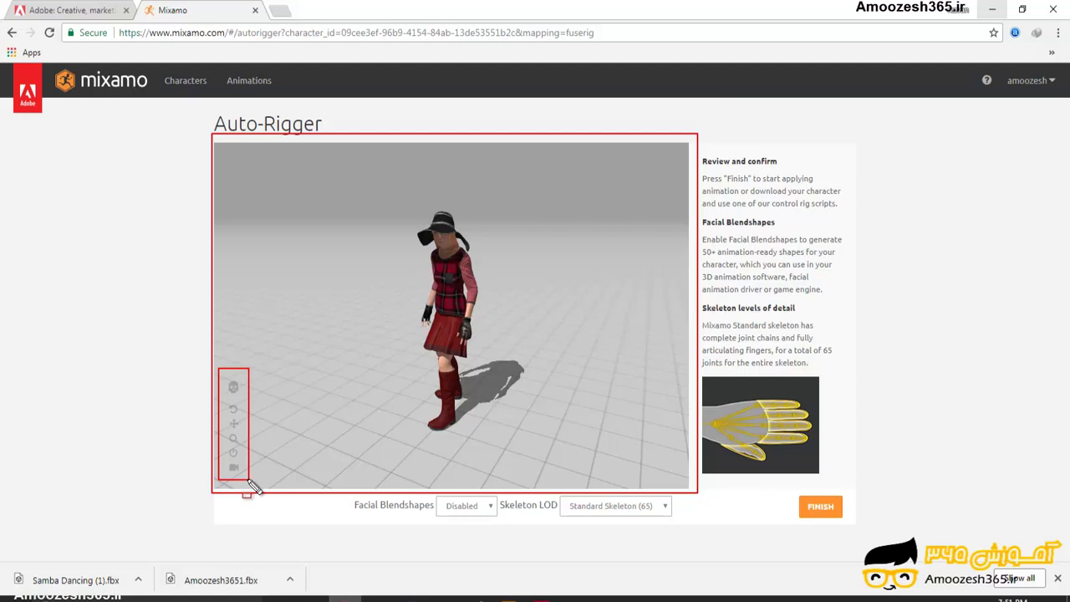
mouse_move(329, 493)
mouse_down()
mouse_move(460, 524)
mouse_move(694, 539)
mouse_up()
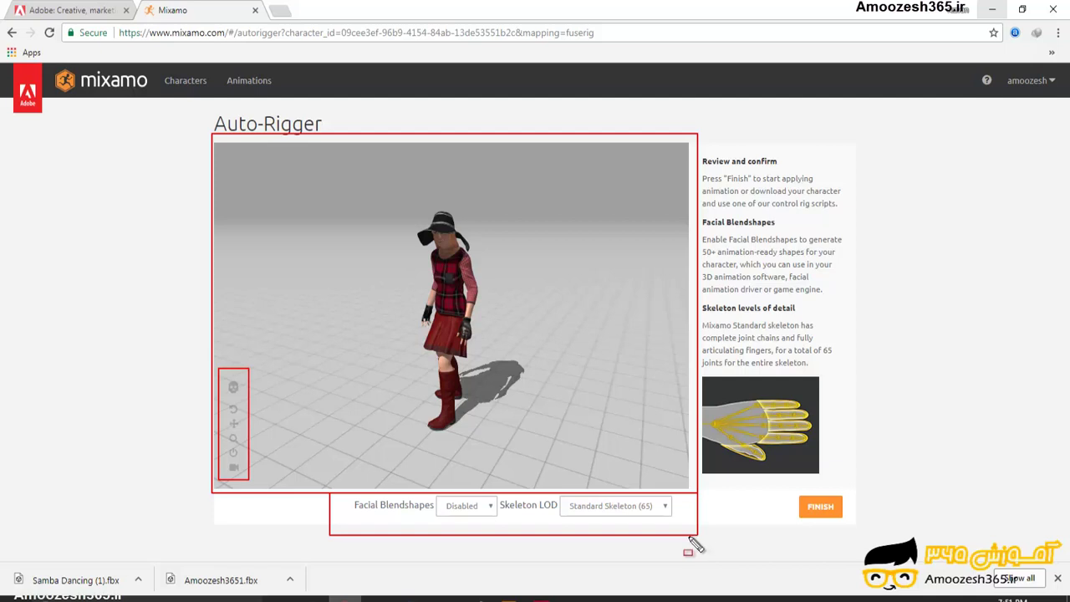
key(Escape)
Step: Inspect the character's rig in the Auto-Rigger preview by toggling Skeleton View on and off
click(234, 390)
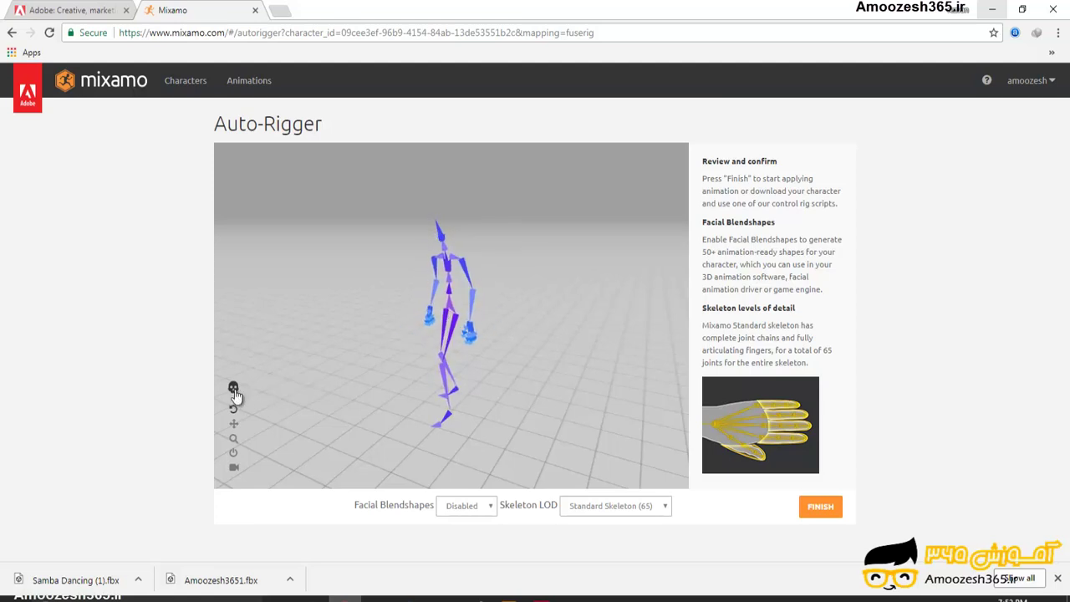
click(234, 389)
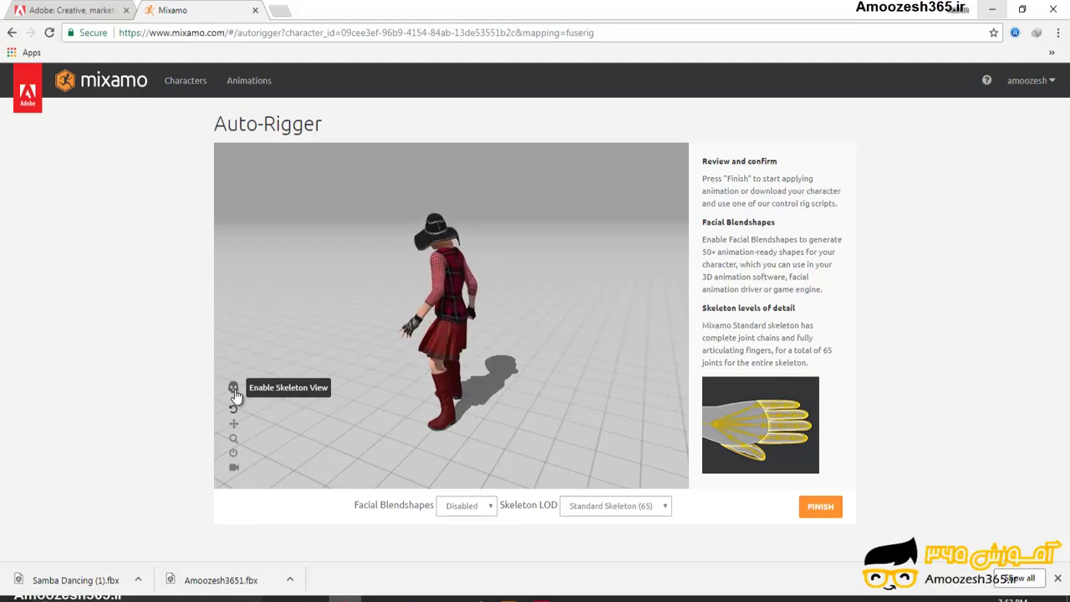
click(234, 388)
click(235, 388)
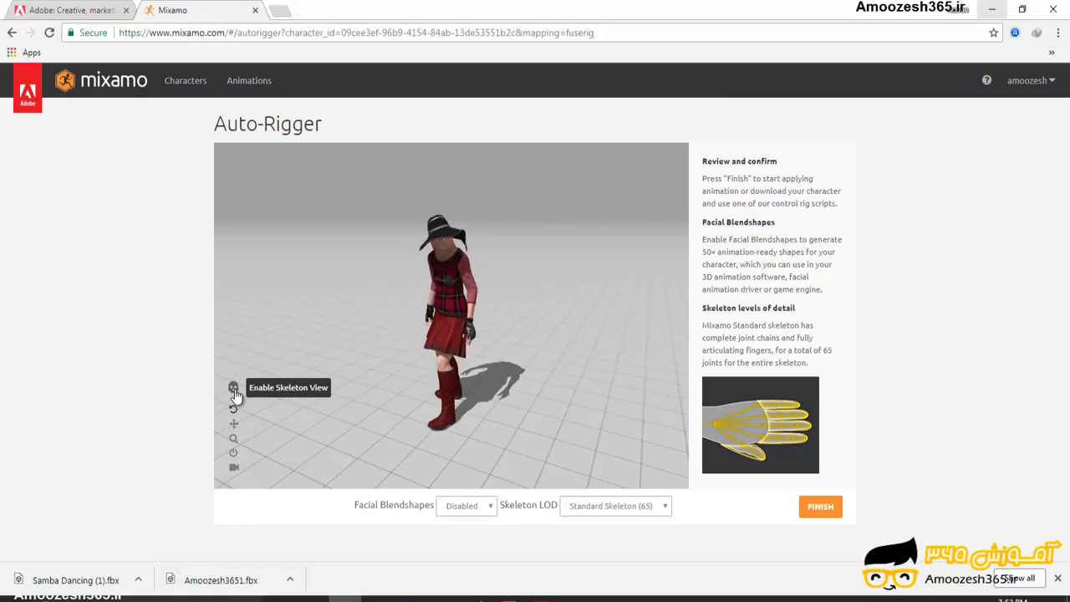
click(235, 391)
click(234, 392)
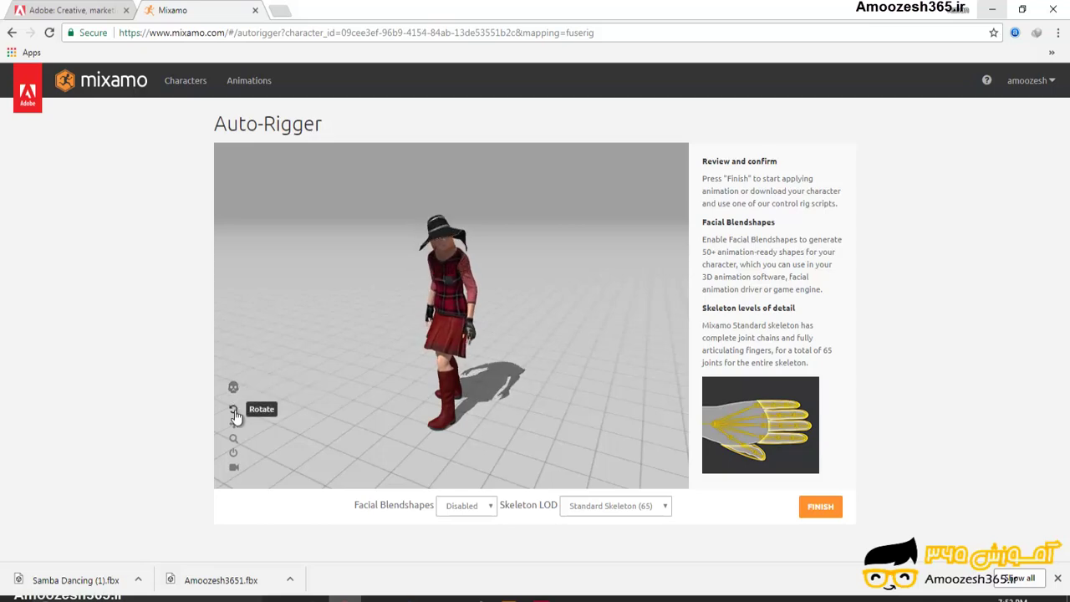
Step: Examine the animated character by rotating, panning and zooming the preview, and reset the camera to its default view
drag(523, 374, 401, 391)
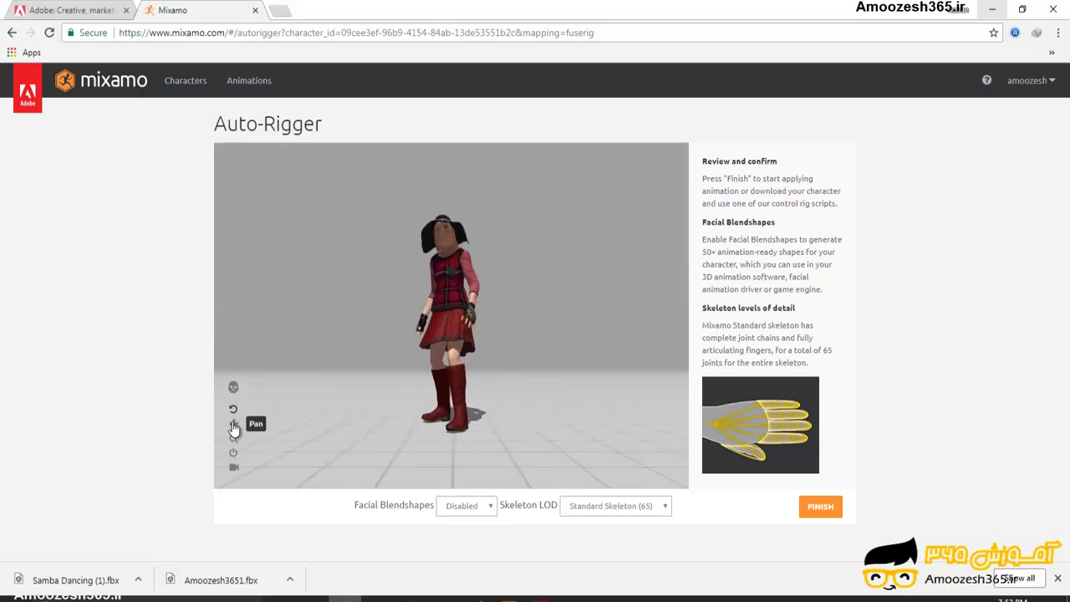
click(233, 424)
drag(505, 291, 589, 274)
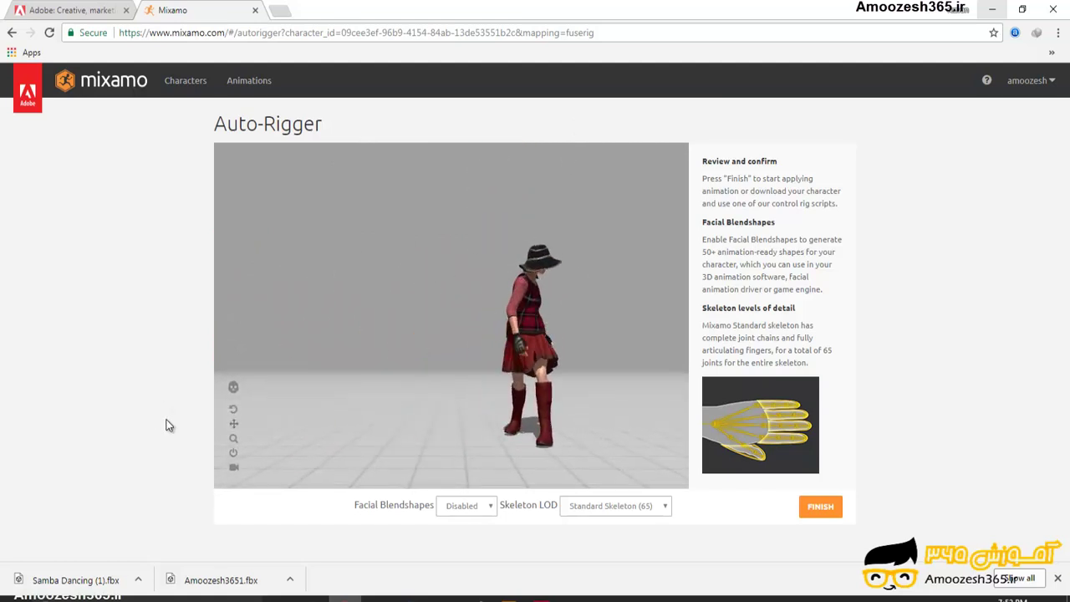
click(234, 439)
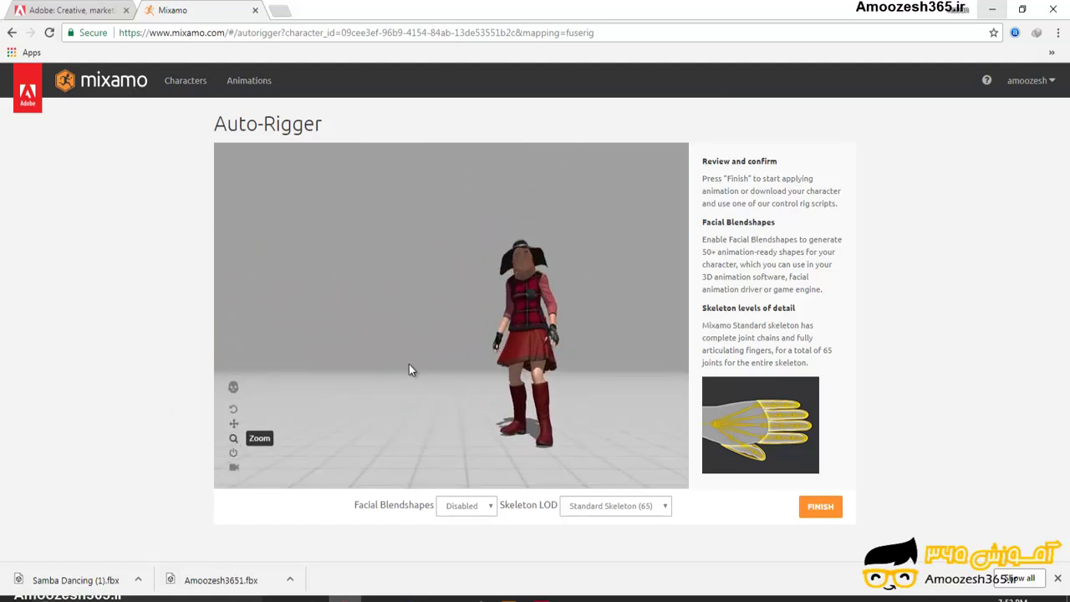
drag(423, 393, 431, 338)
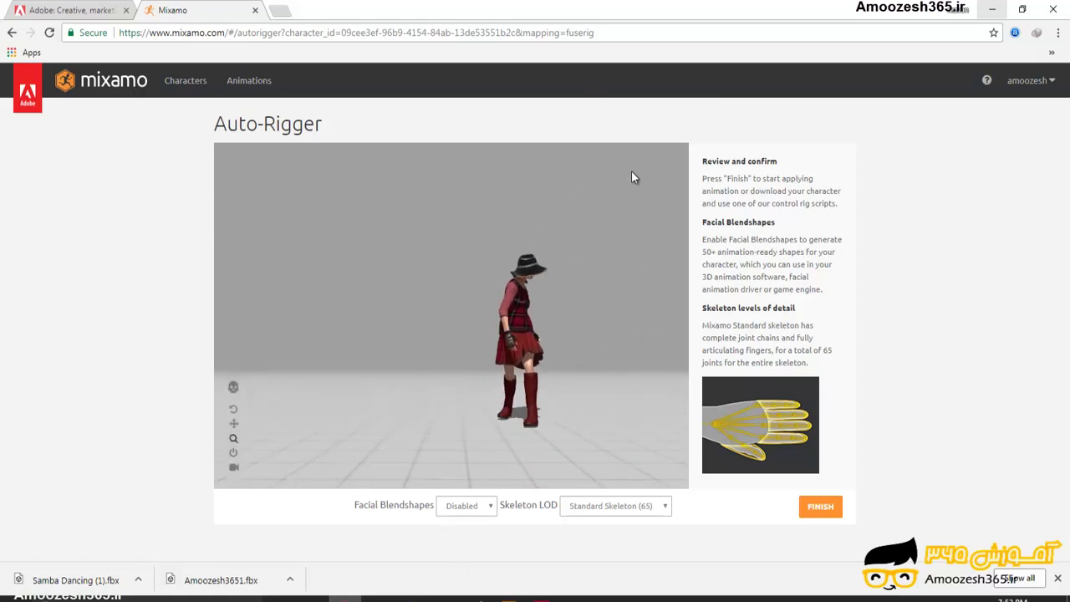
click(235, 455)
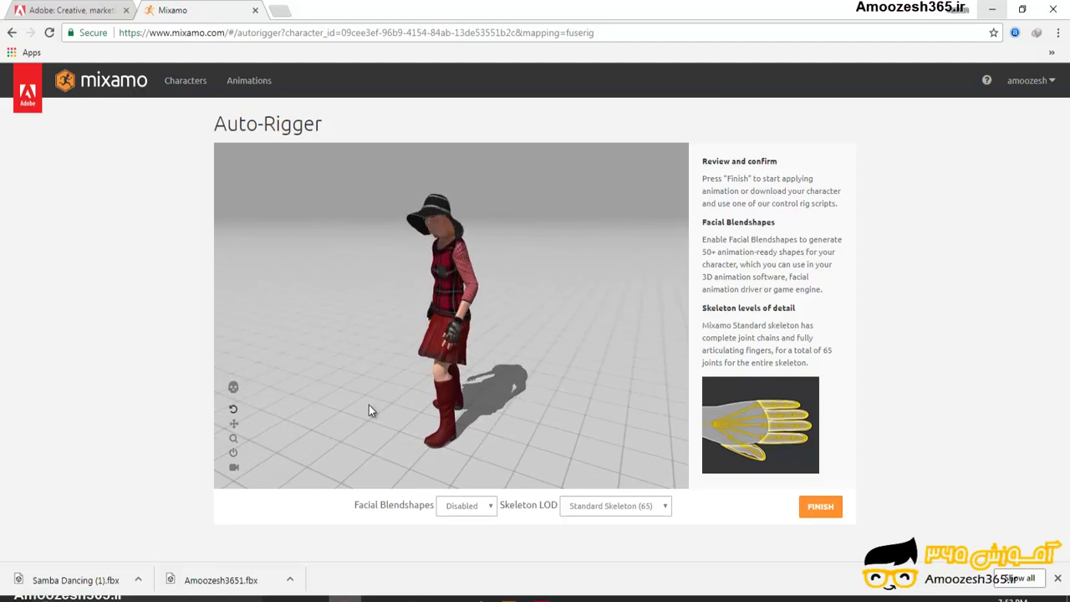
Step: Try Facial Blendshapes as Enabled and return the option to Disabled
click(490, 513)
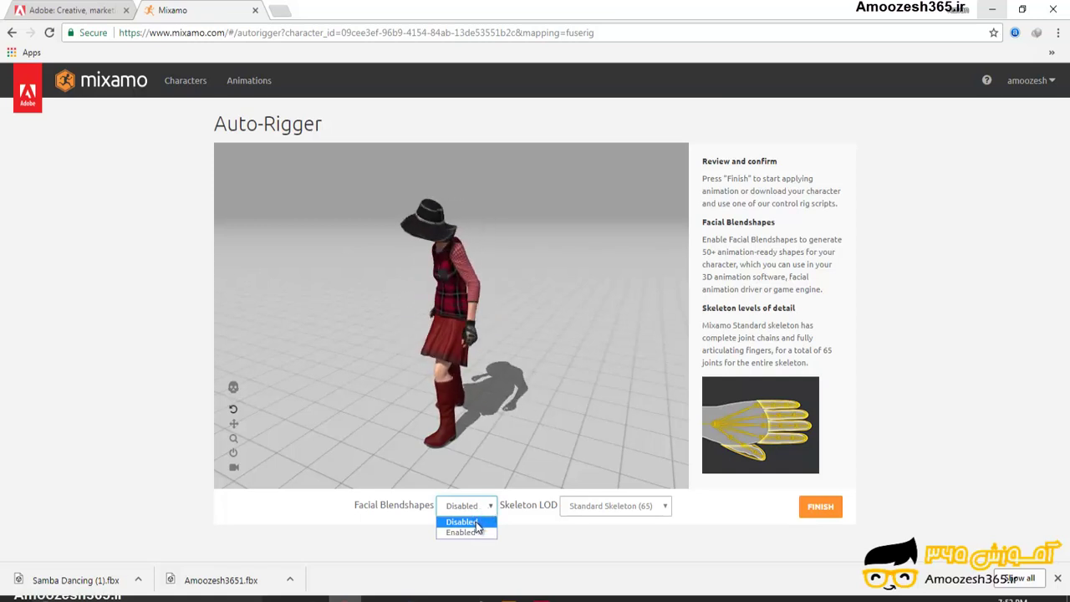
click(480, 534)
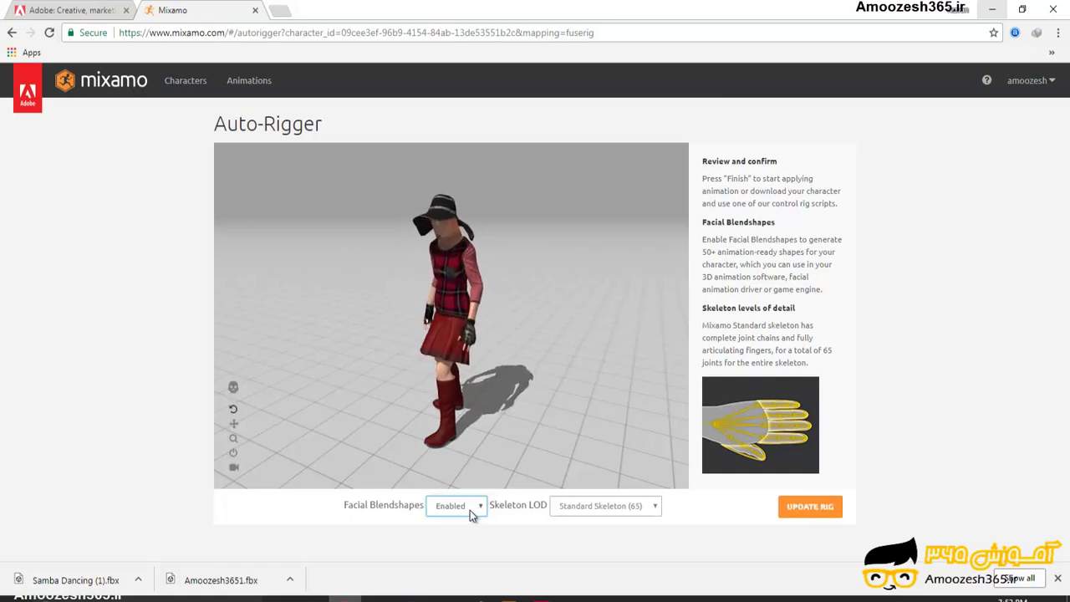
click(466, 512)
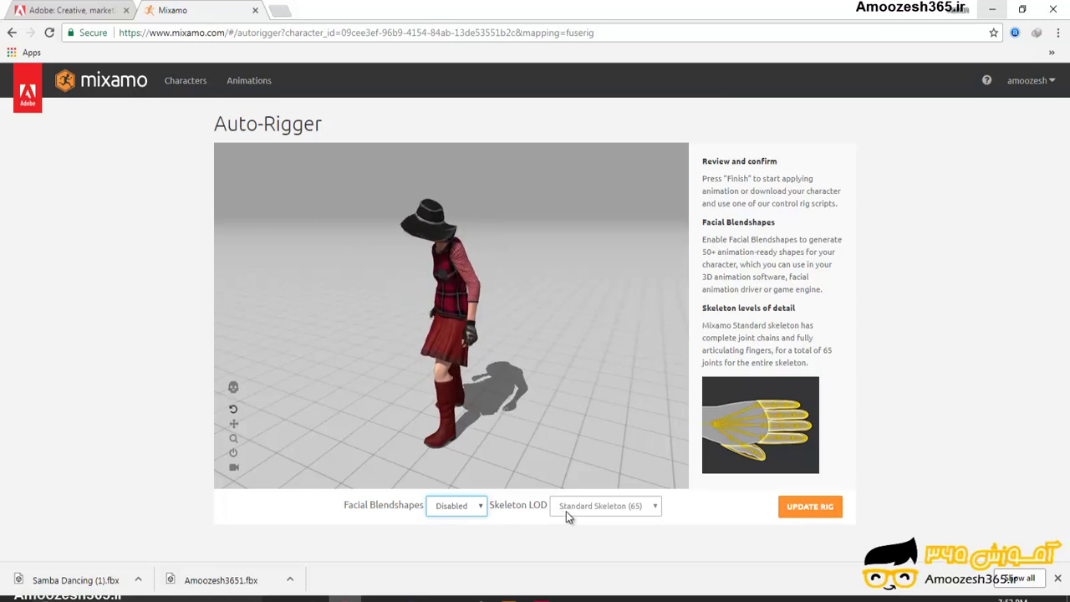
Step: Try the 3 Chain Fingers (49) and No Fingers (25) options for the Skeleton LOD
click(570, 512)
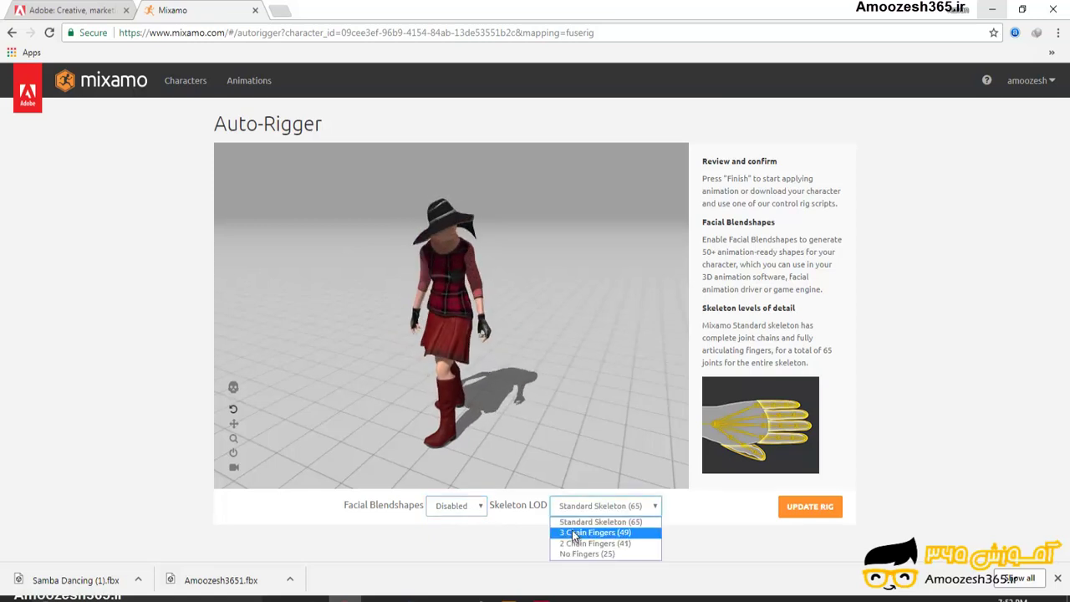
click(572, 531)
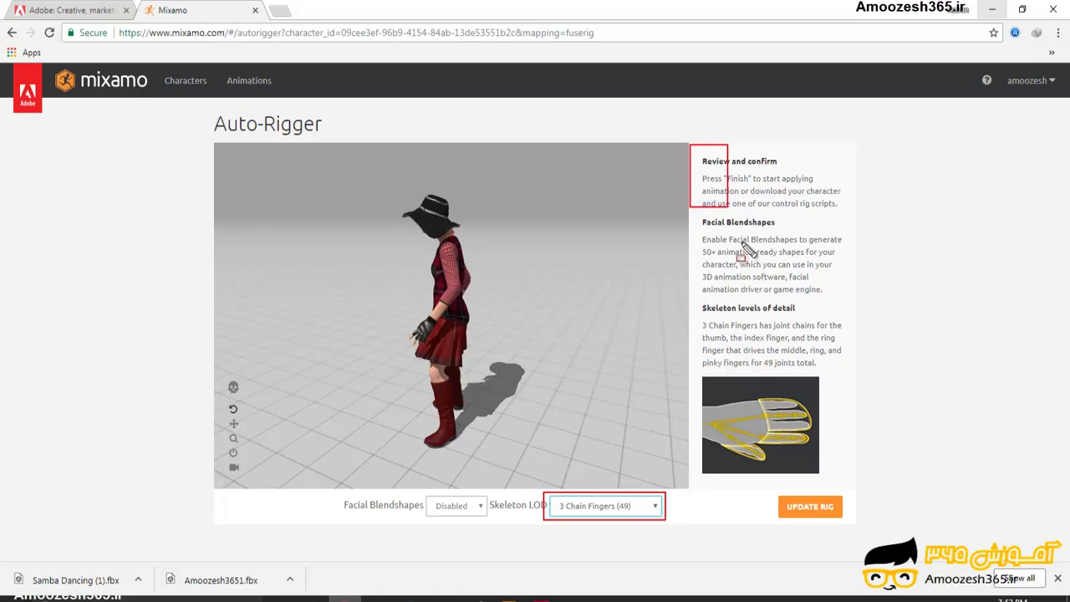
drag(747, 249, 844, 493)
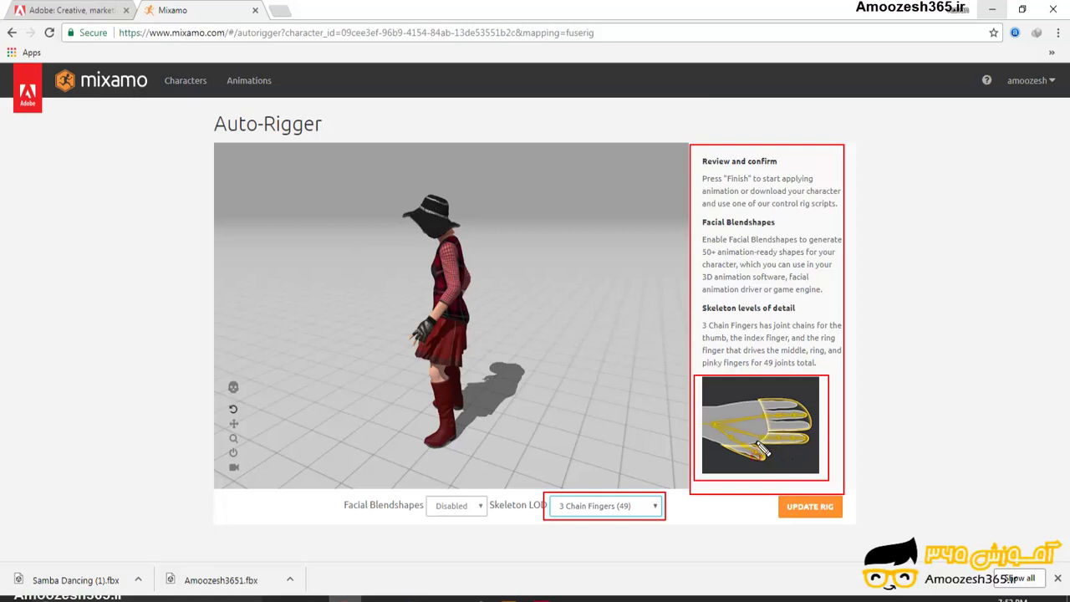
click(648, 505)
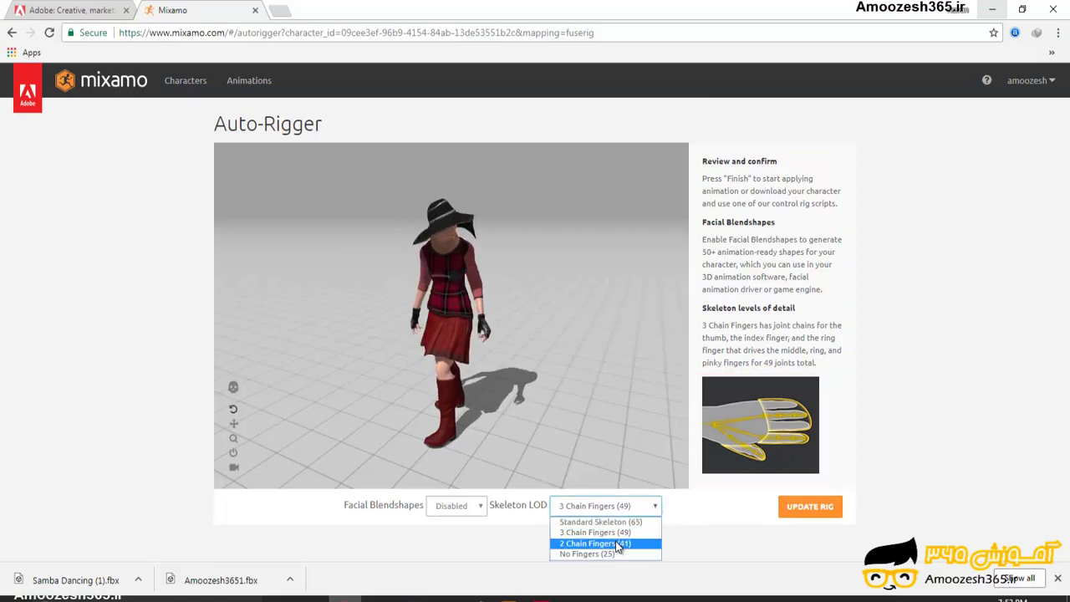
click(618, 554)
Step: Set the Skeleton LOD to Standard Skeleton (65) and update the character's rig
click(644, 506)
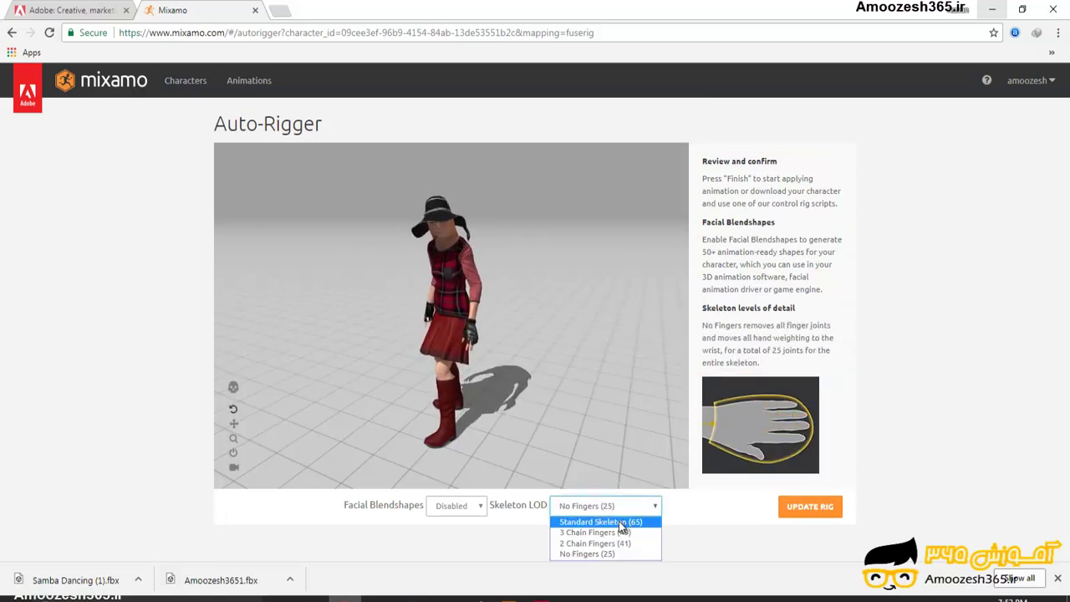
click(619, 521)
drag(778, 492, 822, 514)
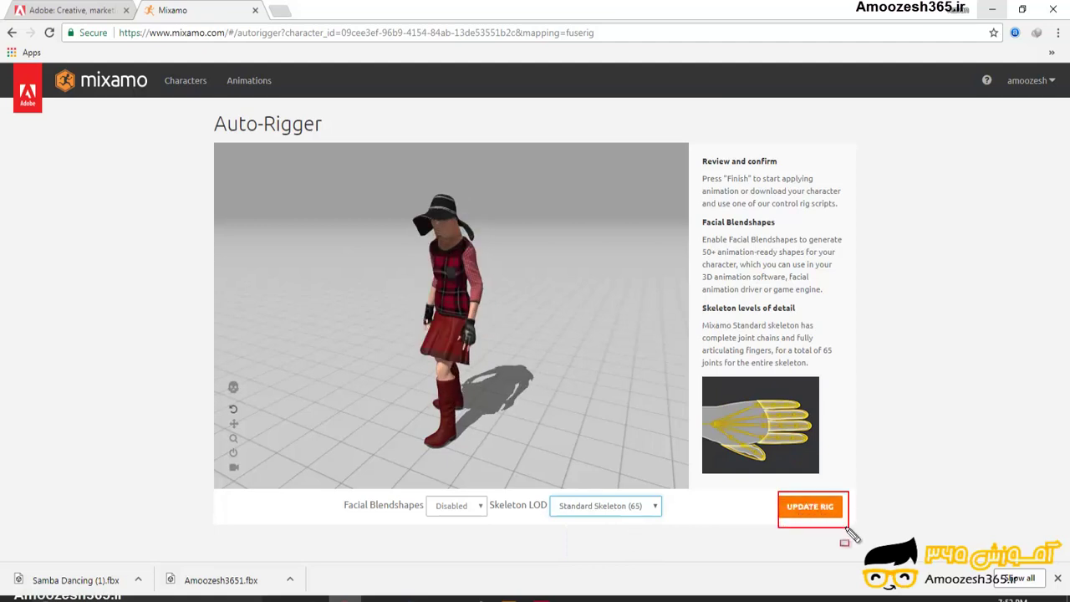
click(811, 508)
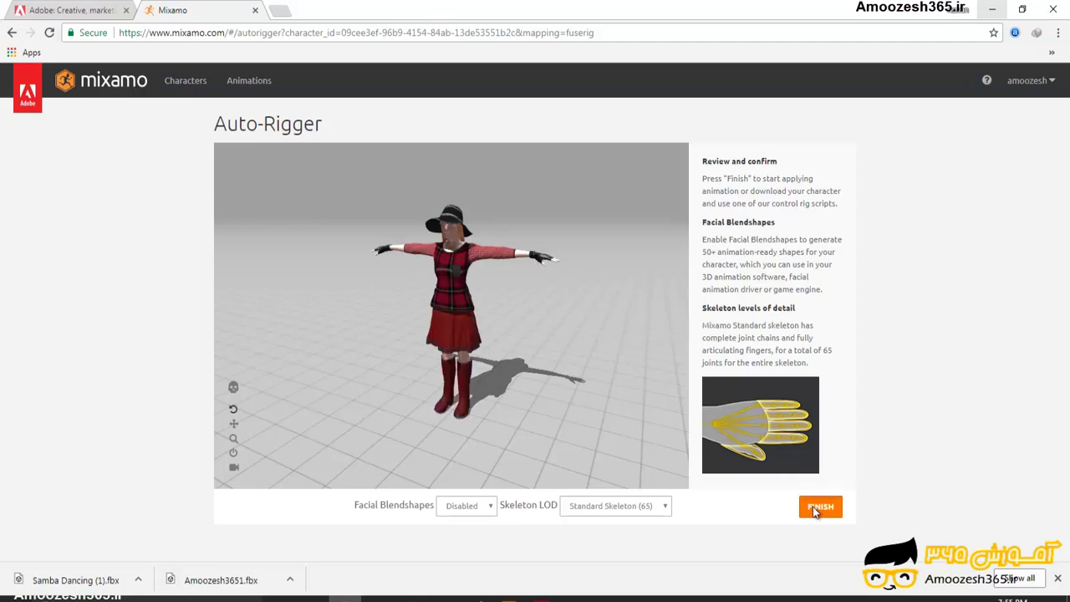
Step: Finish the auto-rigging, replace the previous character with this one, and continue to animating it
click(818, 507)
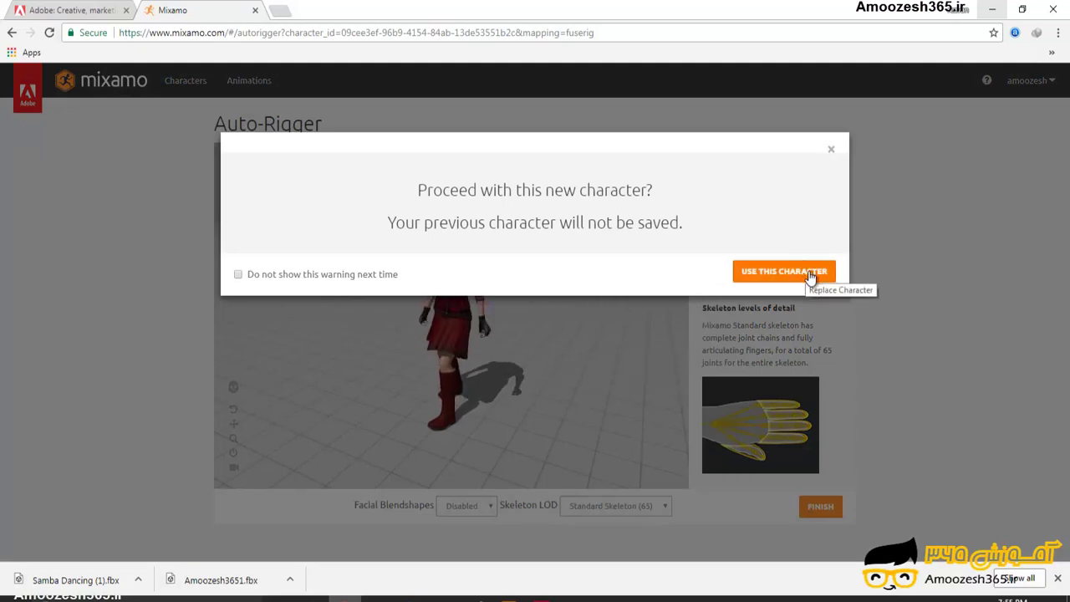
click(784, 272)
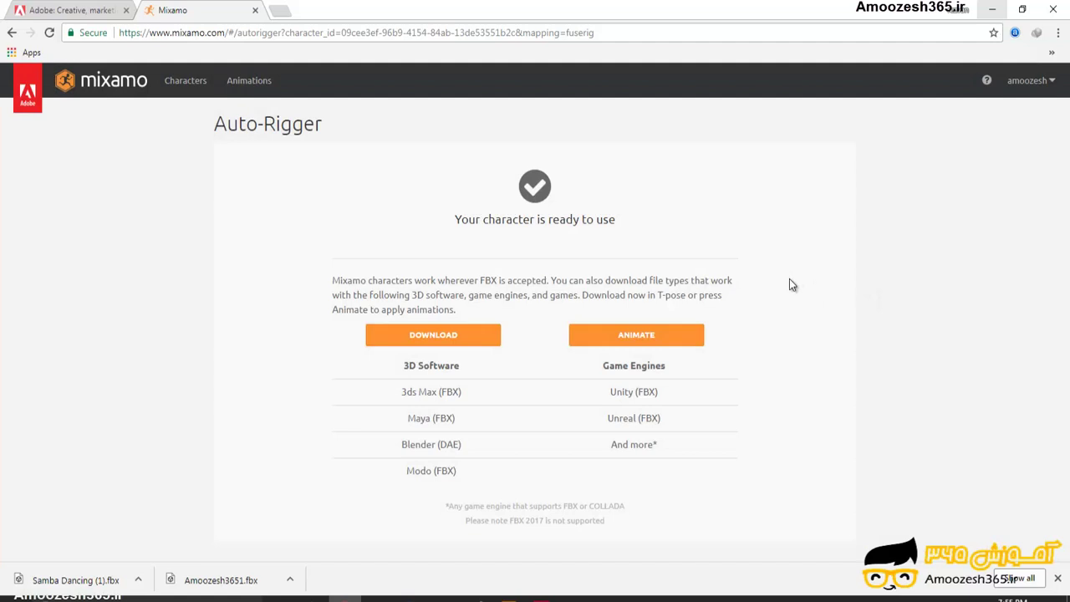
click(666, 338)
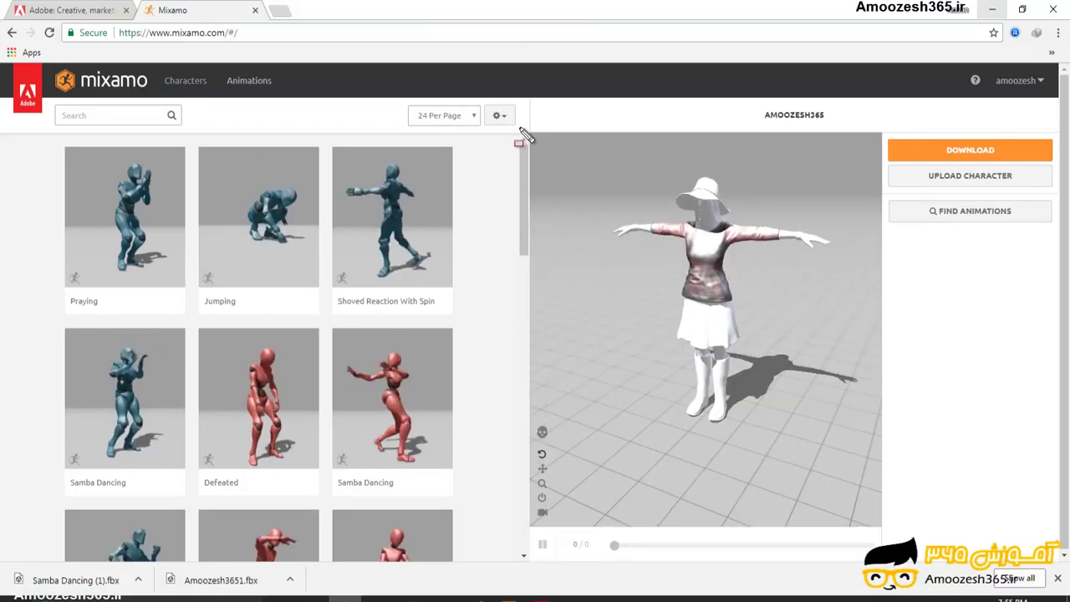
drag(525, 140, 897, 541)
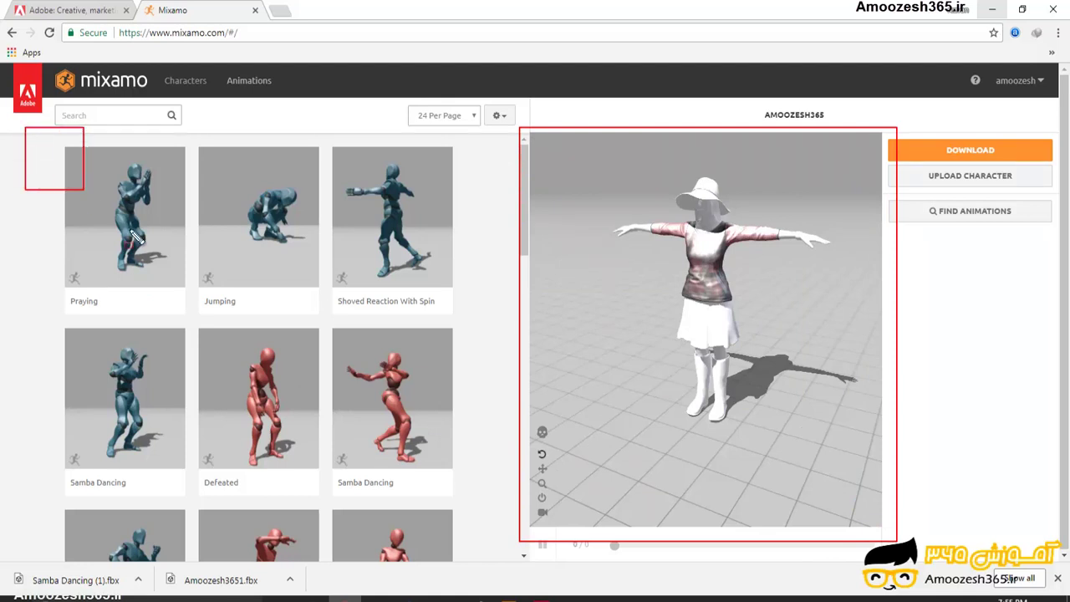
mouse_move(134, 237)
mouse_down()
mouse_move(414, 568)
mouse_move(485, 577)
mouse_up()
key(Escape)
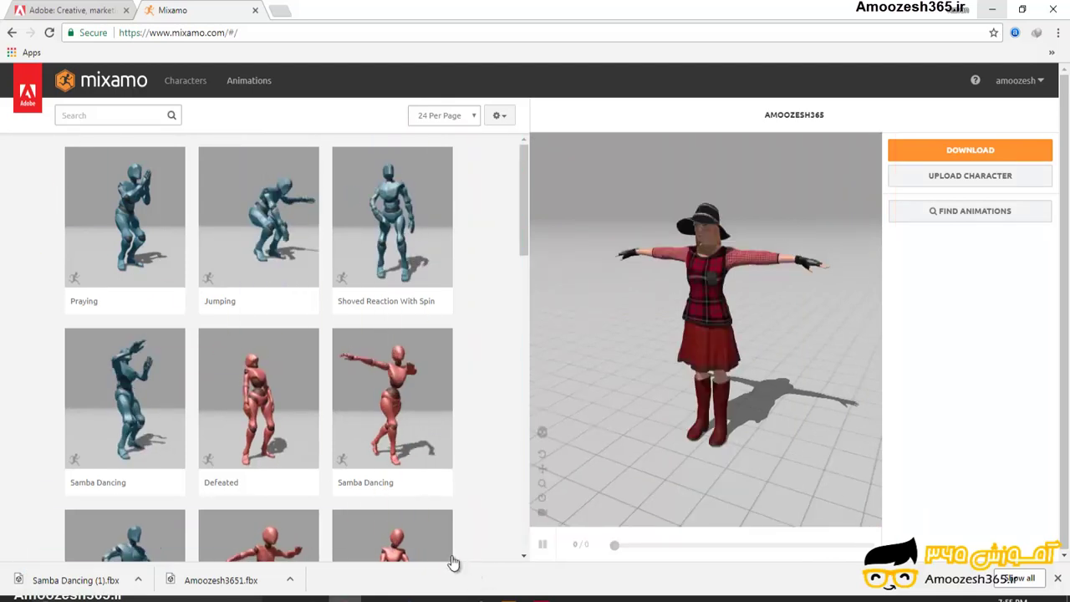
Step: Try the Shoved Reaction With Spin, Taunt and red-figure Samba Dancing animations on the character
click(401, 267)
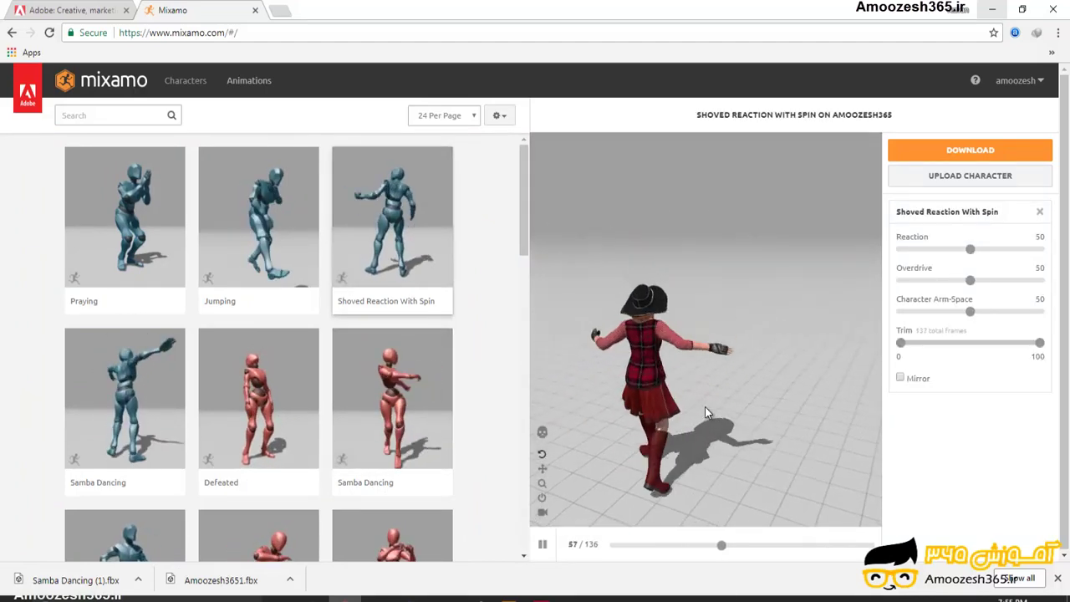
click(419, 558)
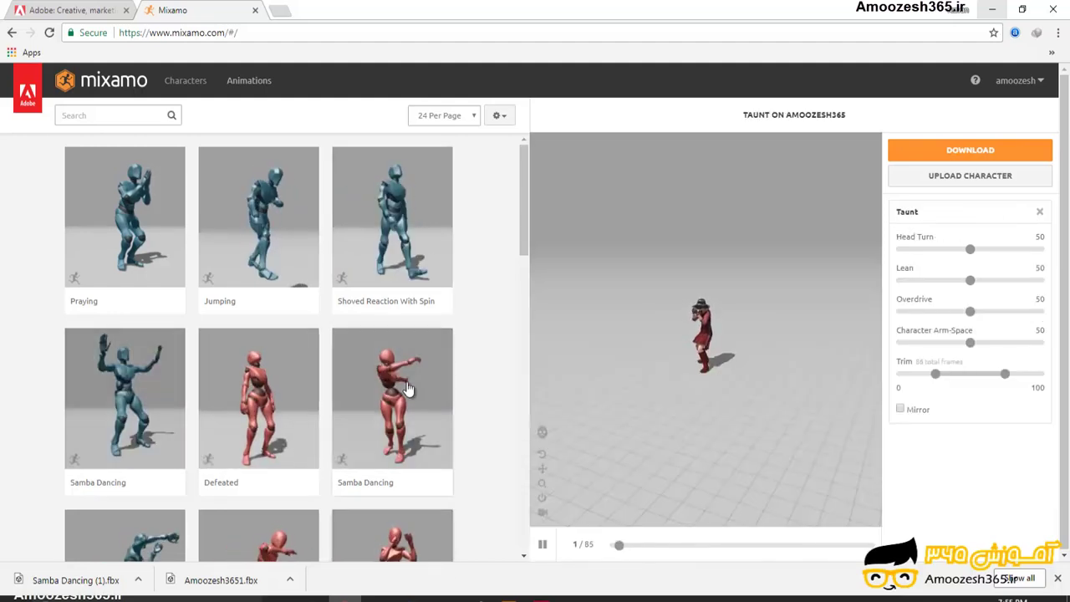
click(445, 384)
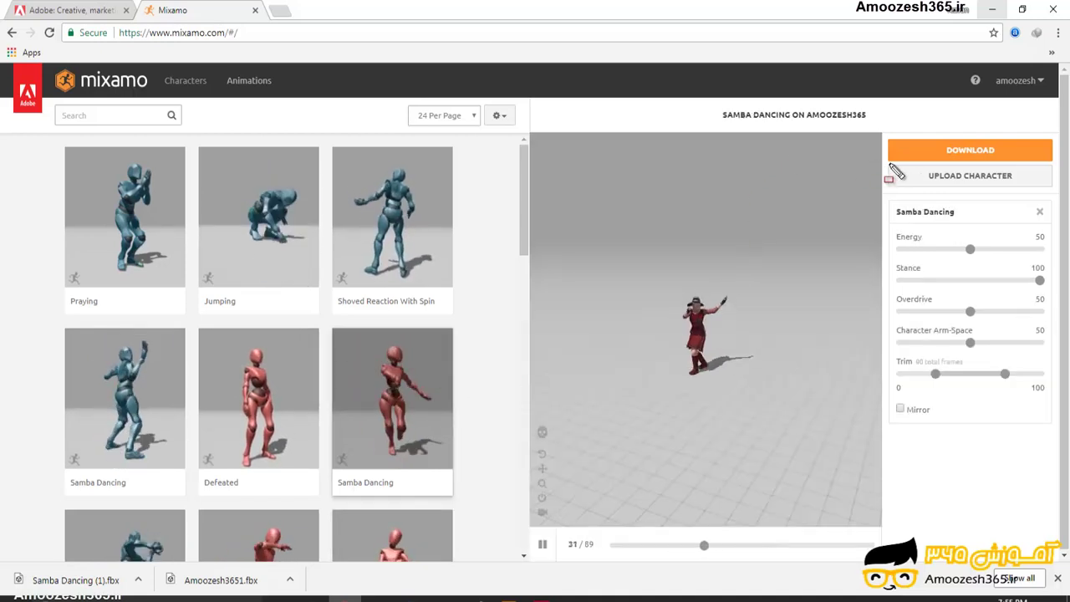
drag(932, 211, 1052, 396)
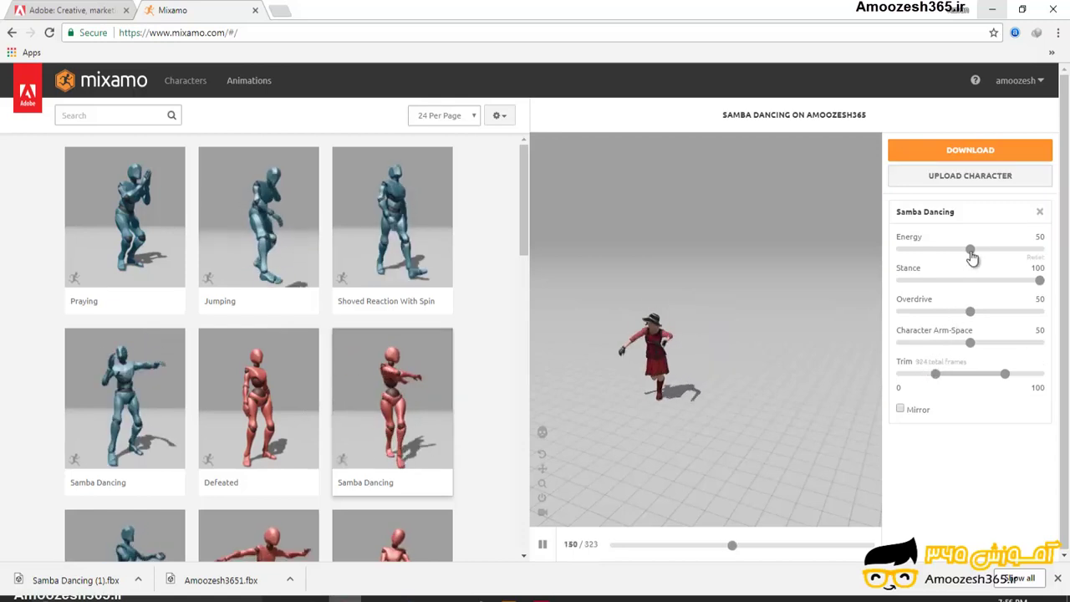
Step: Try the Samba Dancing settings with Energy at 5 and 97, and trim the end of the animation to 44
drag(970, 249, 908, 251)
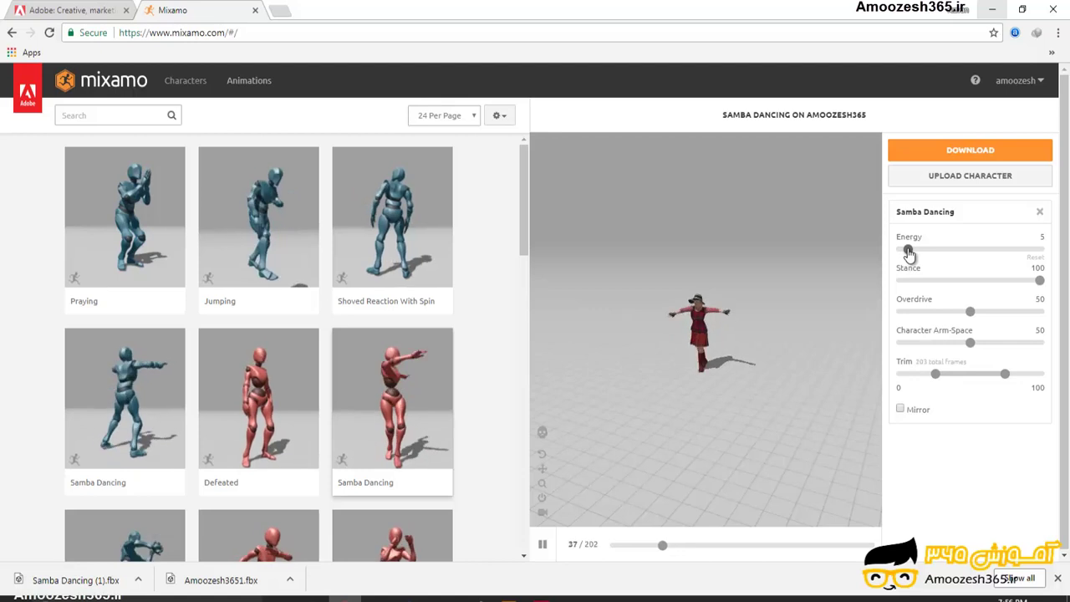
drag(909, 251, 1035, 260)
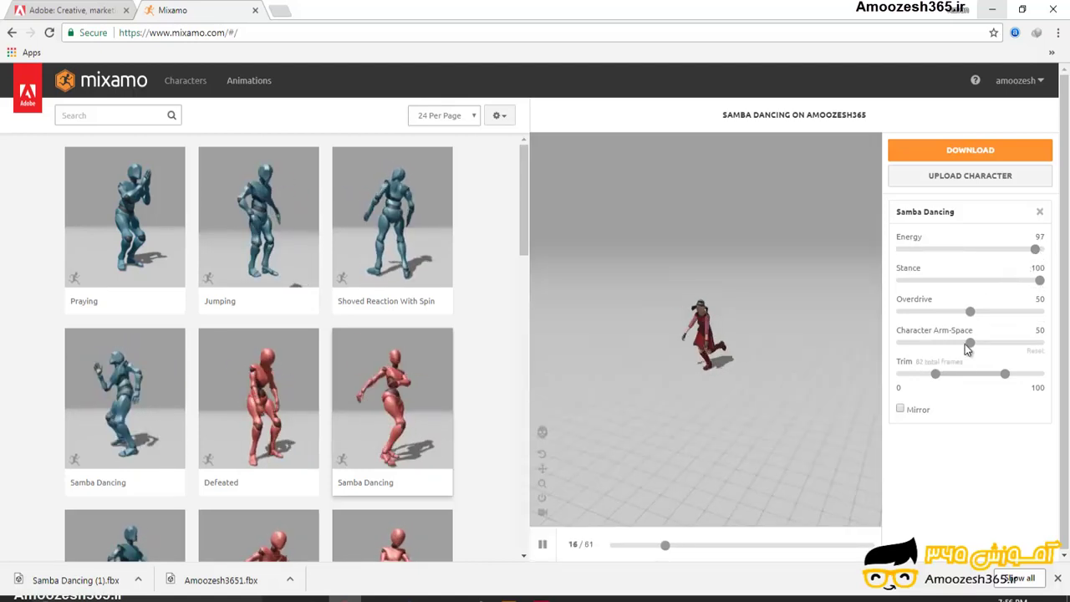
drag(1005, 374, 966, 375)
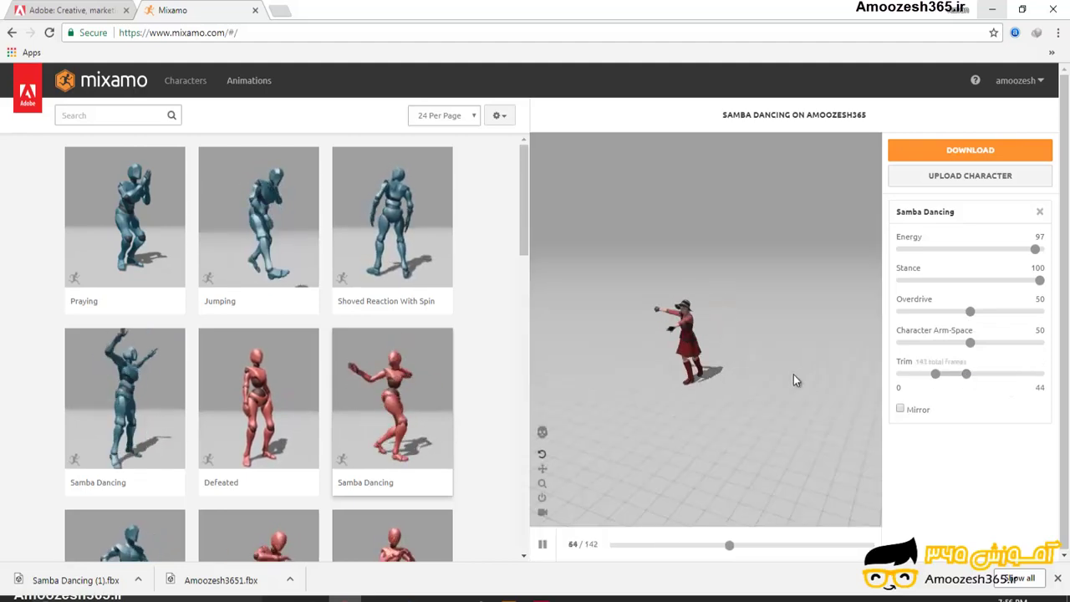
Step: Try the Hip Hop Dancing and Sitting Laughing animations from further down the first results page on the character
scroll(522, 239, down, 1)
drag(523, 234, 527, 430)
click(418, 466)
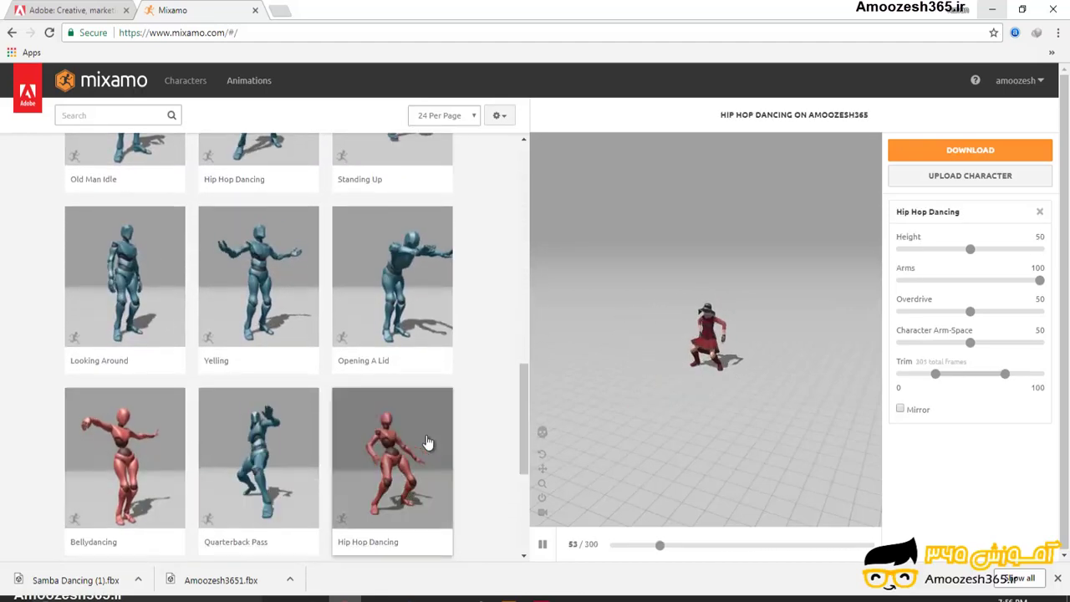
scroll(223, 418, down, 4)
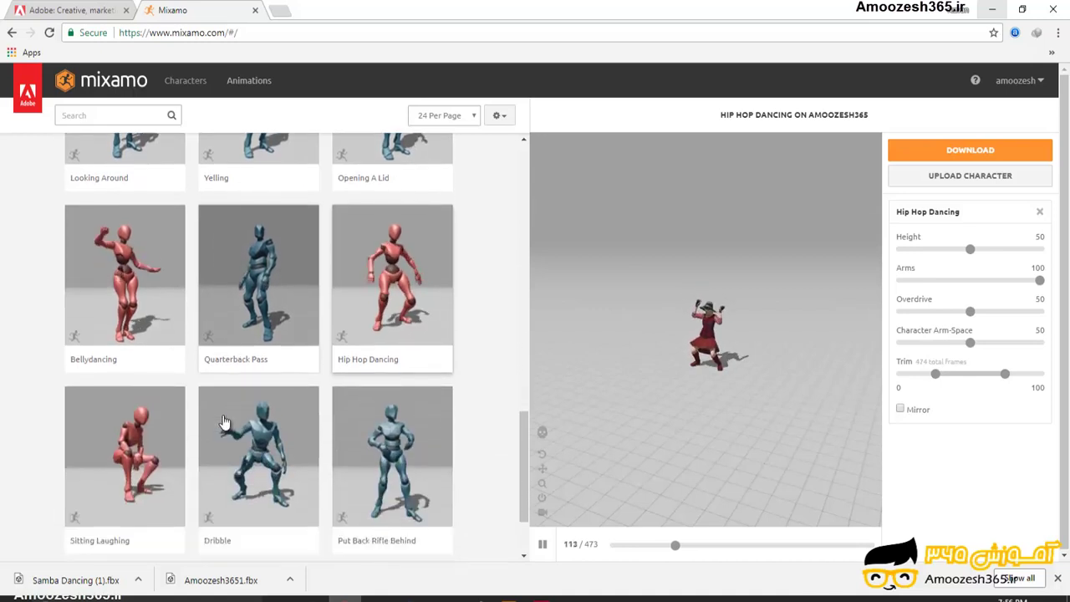
click(152, 401)
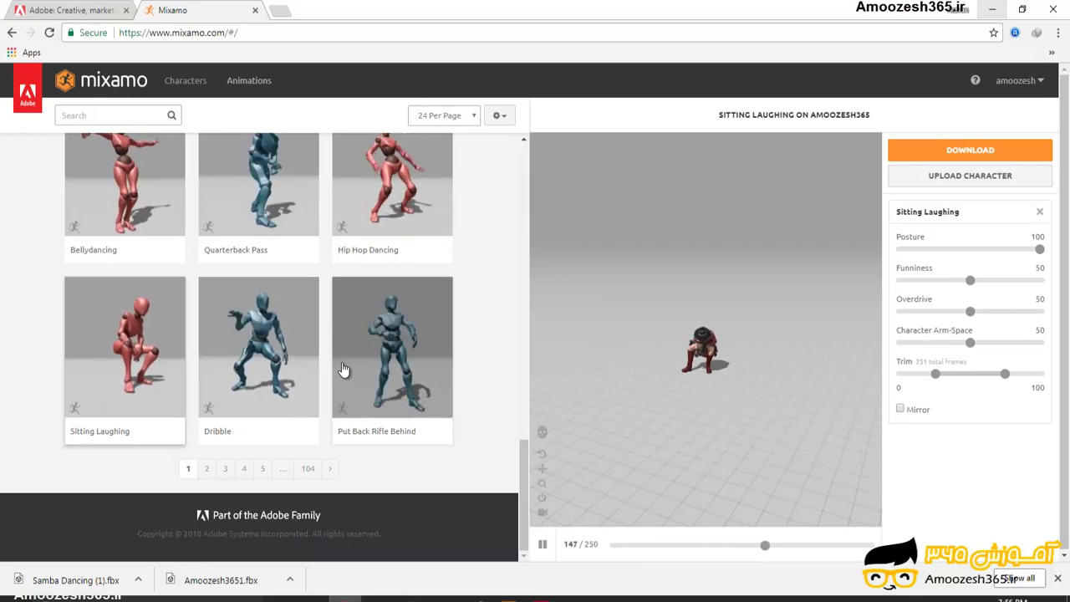
Step: Go through page 2 to page 4 of the animation library and try the Female Locomotion Pack on the character
click(208, 471)
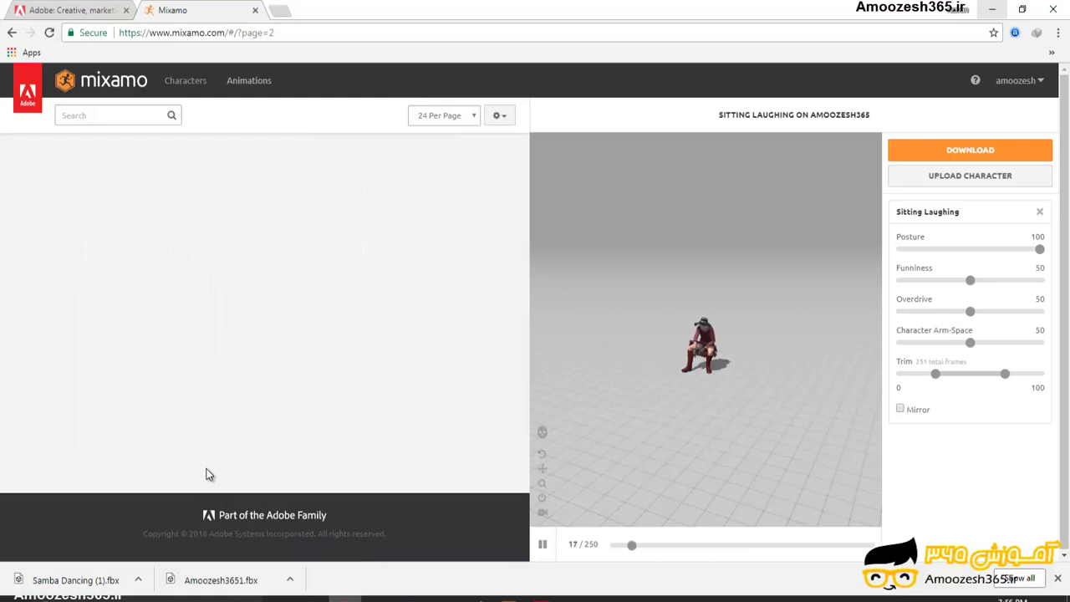
scroll(241, 470, down, 15)
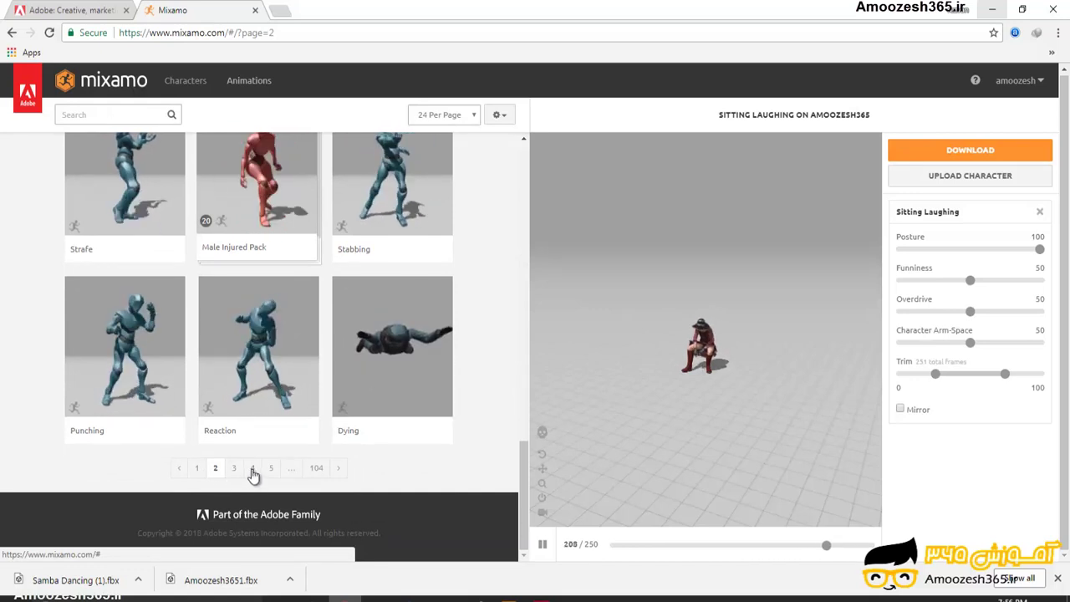
click(250, 469)
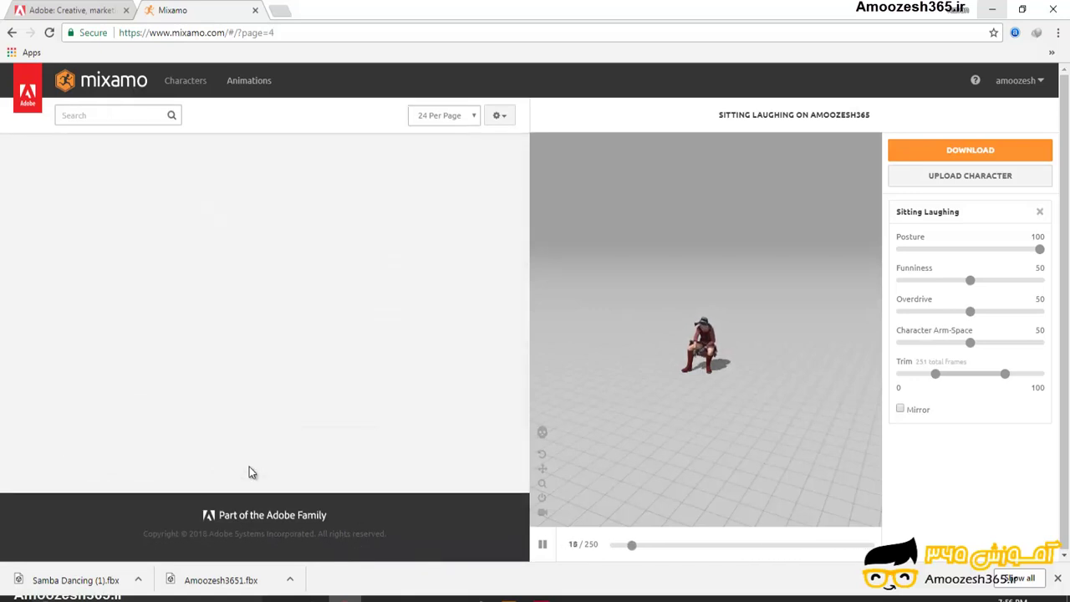
click(148, 280)
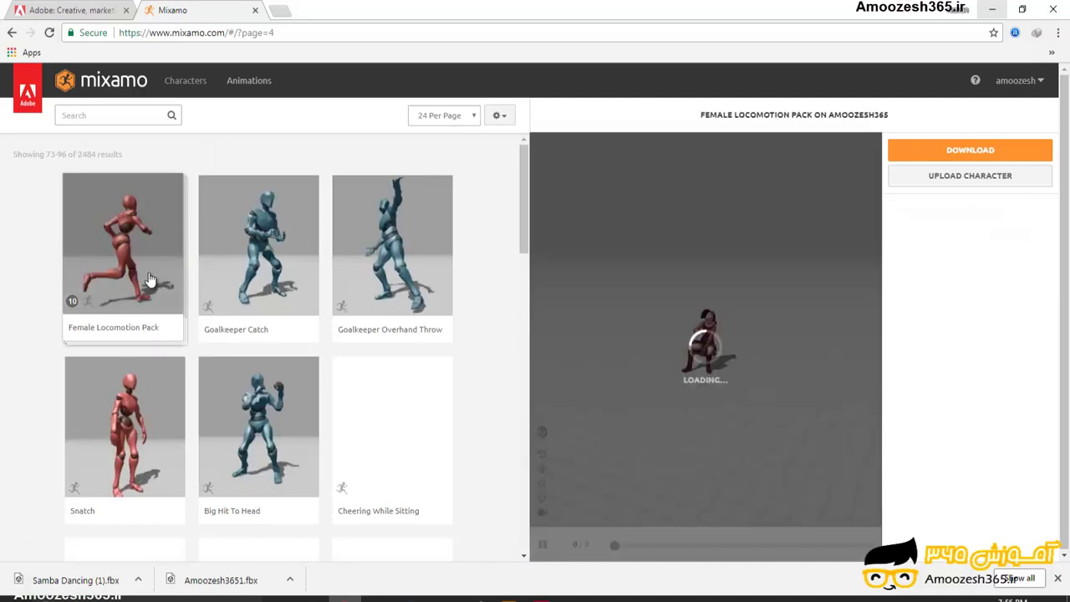
Step: Look through more animations on page 4 and browse the library of ready-made characters
scroll(150, 284, down, 4)
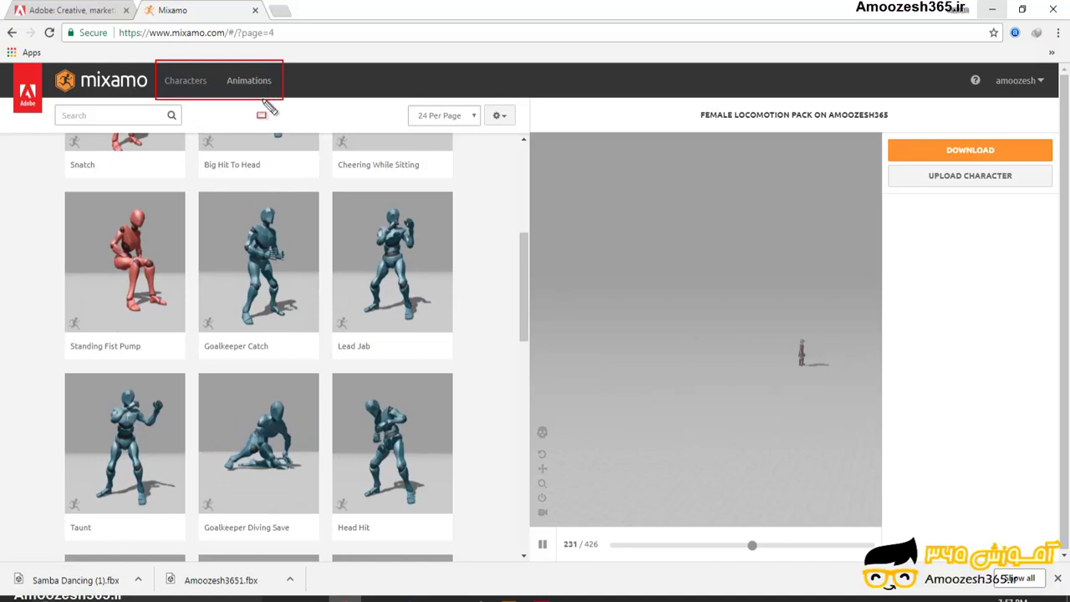
click(186, 81)
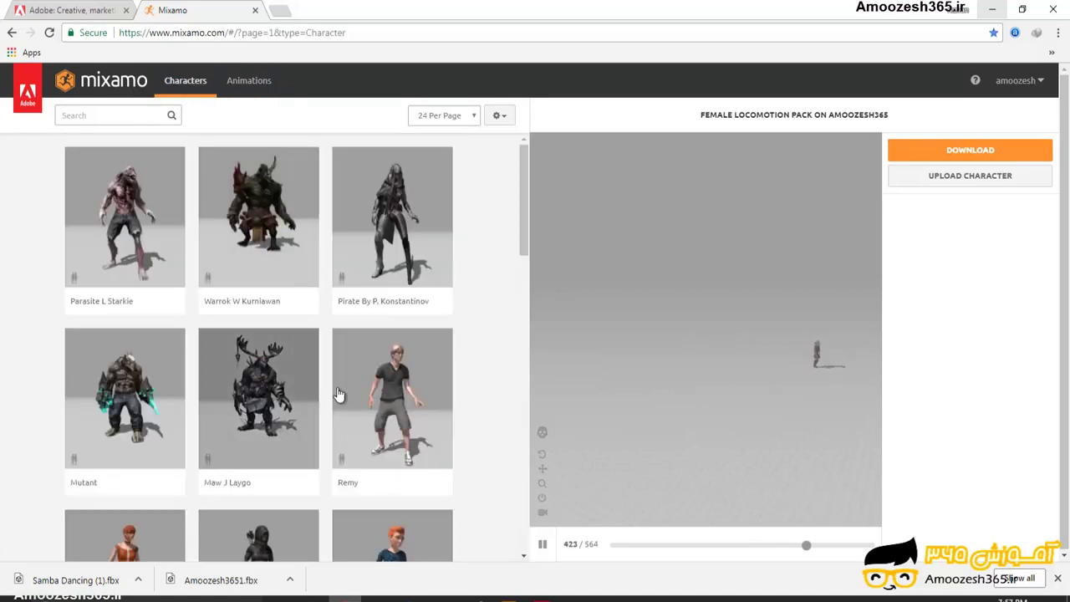
scroll(372, 326, down, 2)
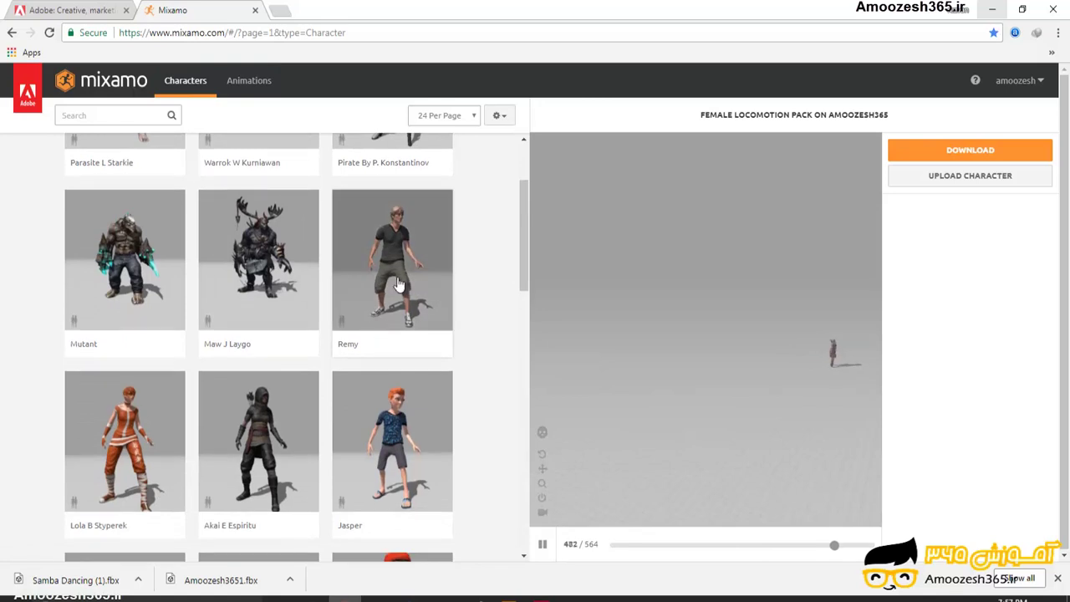
Step: Return to the animation library and apply the Capoeira animation to the character
click(244, 82)
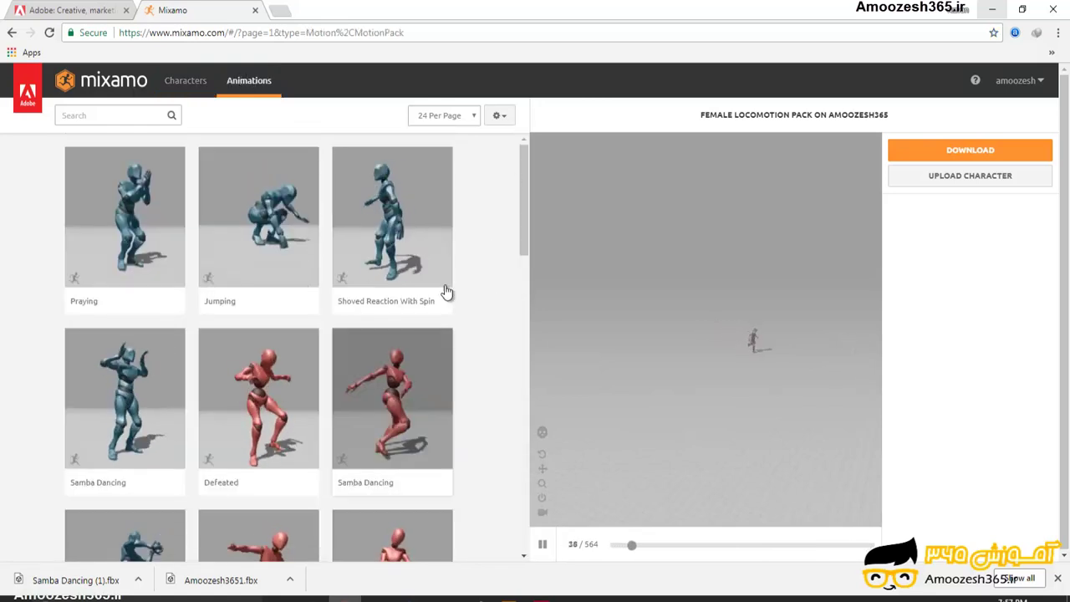
drag(524, 223, 527, 327)
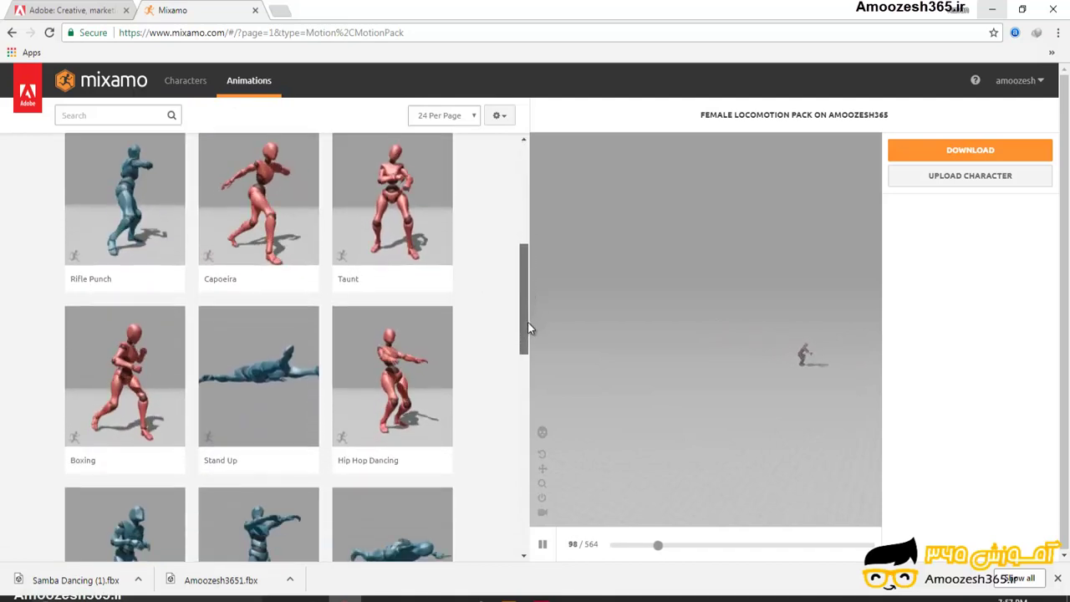
click(290, 234)
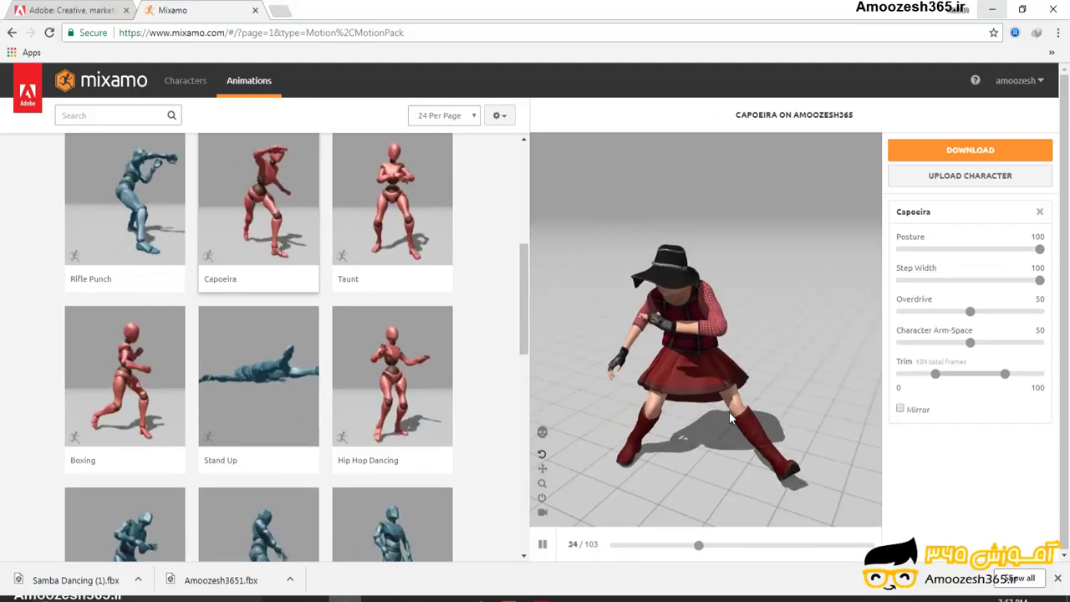
Step: Open the download settings for the Capoeira animation and review the format options, keeping FBX(.fbx)
click(984, 151)
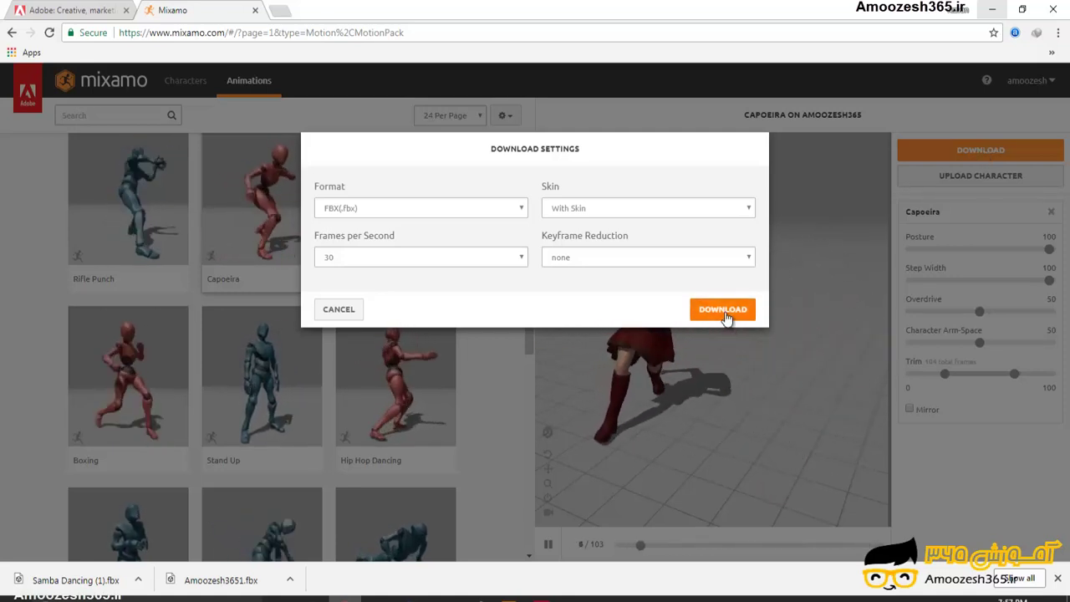
click(516, 208)
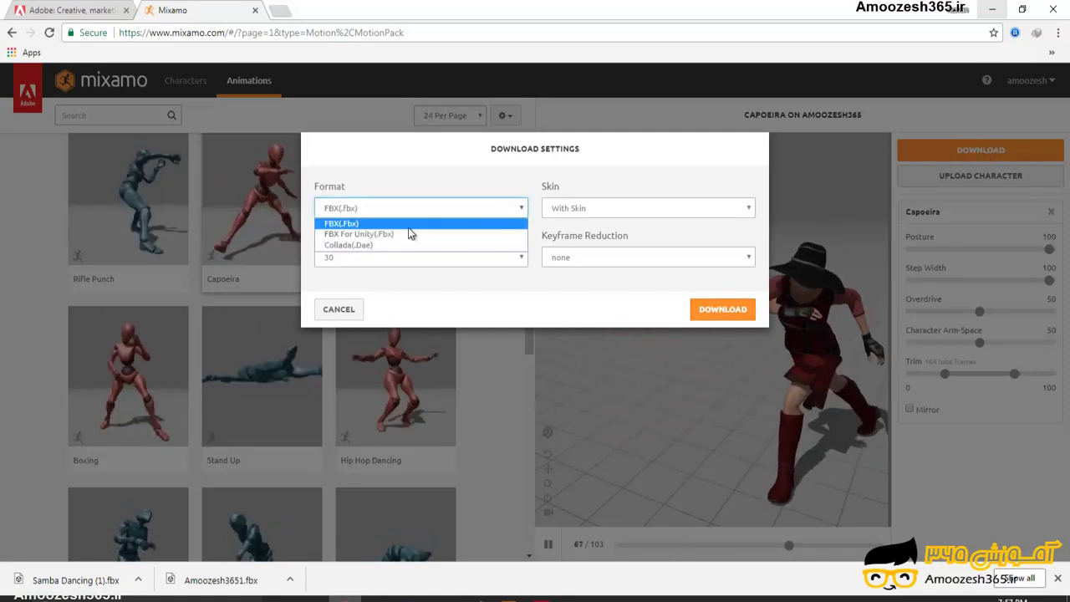
click(630, 194)
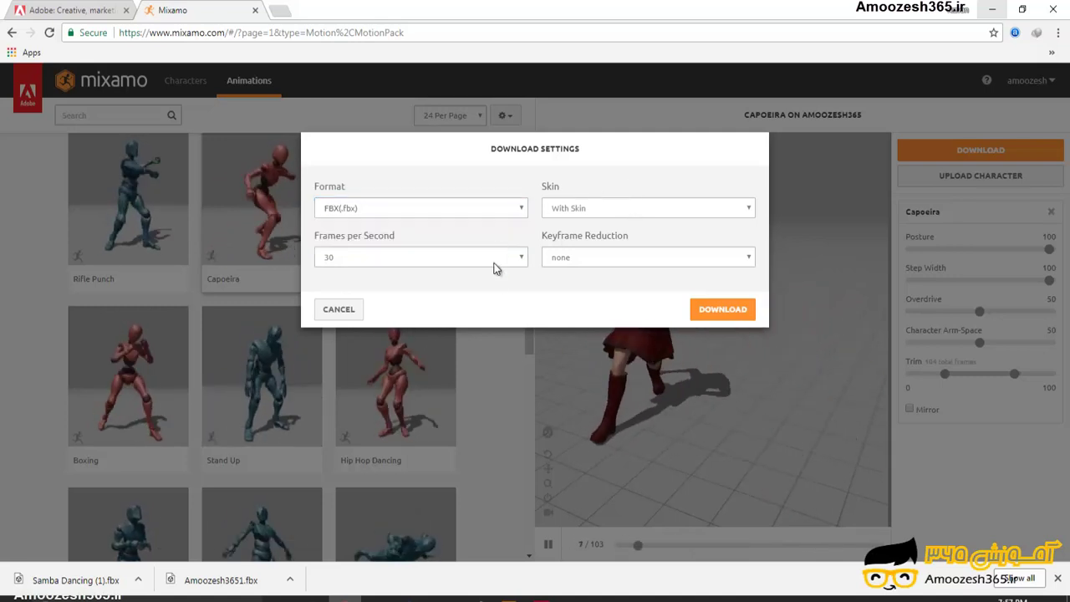